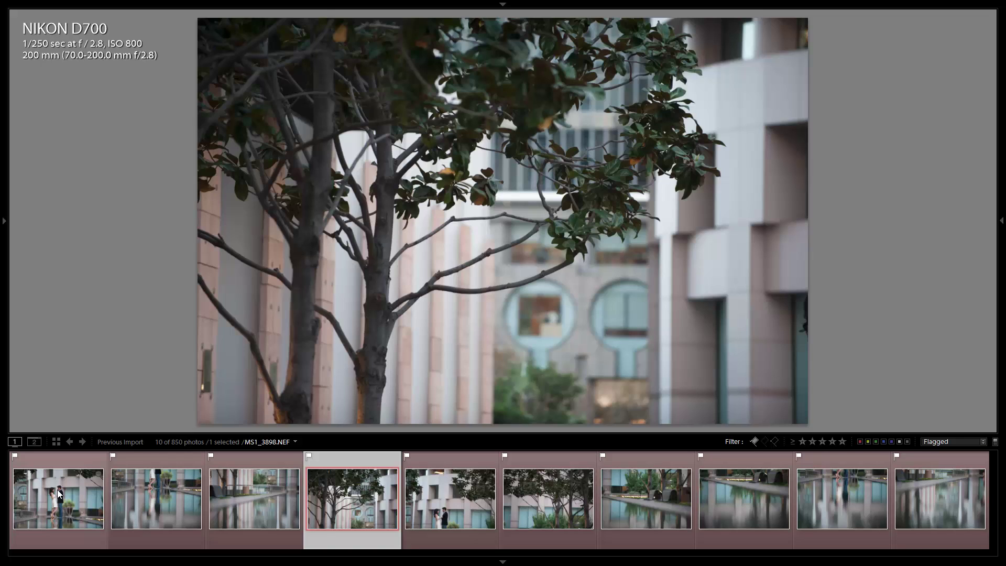
Step: Display flagged shot MS1_3895.NEF, the couple beside the reflecting pool
{"action": "left_click", "coordinate": [141, 474]}
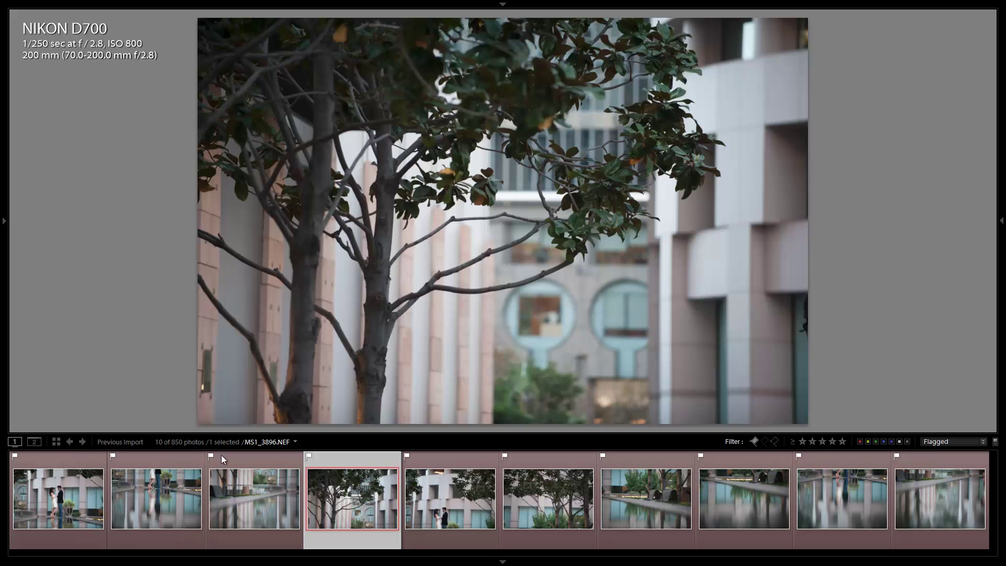
{"action": "key", "text": "Left"}
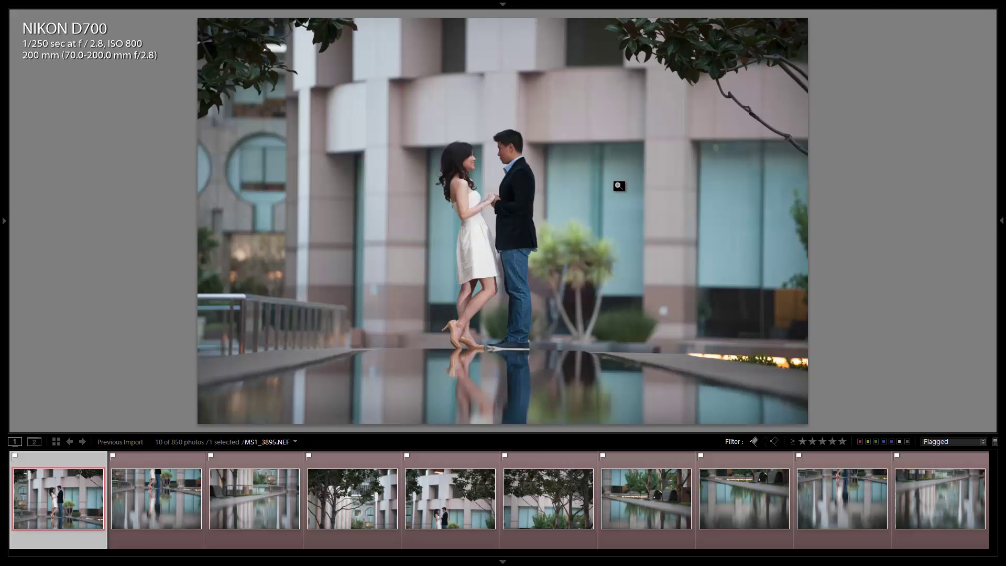
Step: Select all ten flagged photos and apply the 11a. Extra Soft - Skin Desat preset in Develop
{"action": "key", "text": "ctrl+a"}
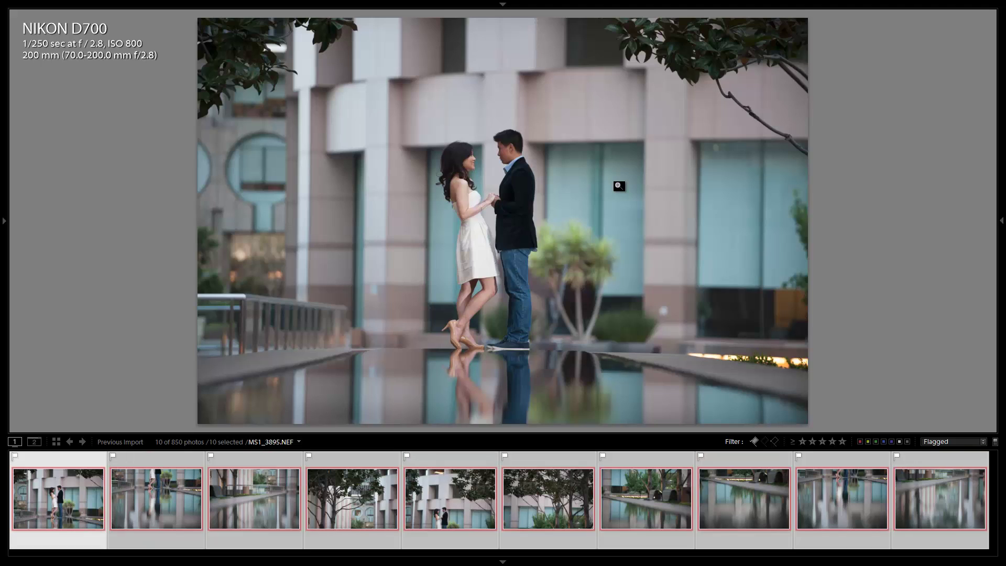
{"action": "key", "text": "d"}
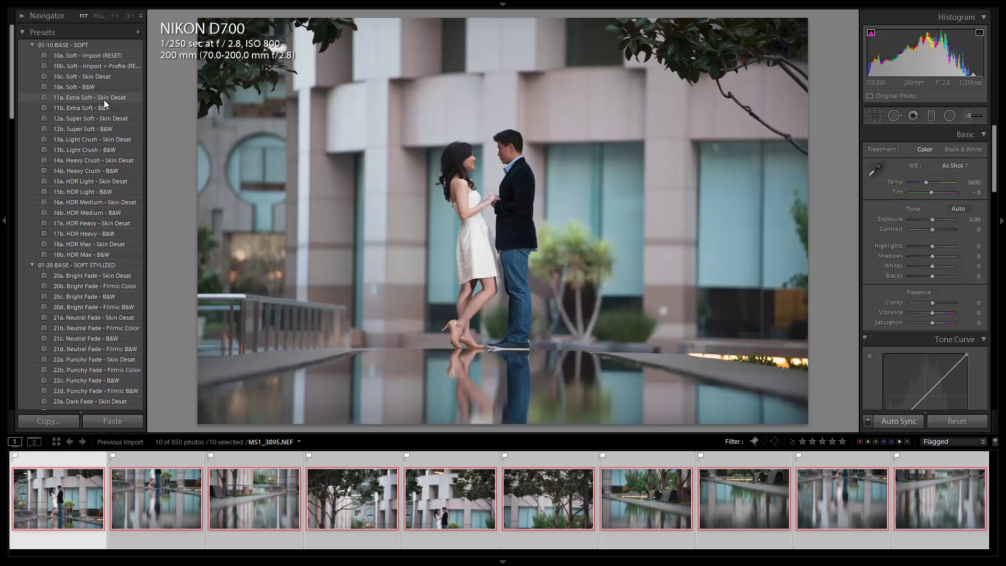
{"action": "left_click", "coordinate": [104, 97]}
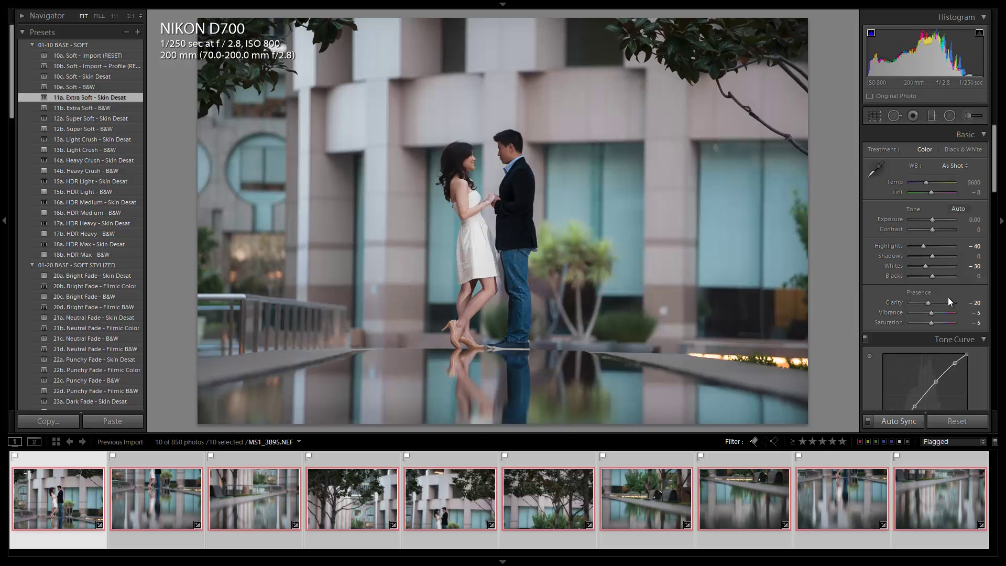
Step: Inspect the couple's hands and clothing at 1:1 and lower Highlights to -50
{"action": "left_click", "coordinate": [486, 165]}
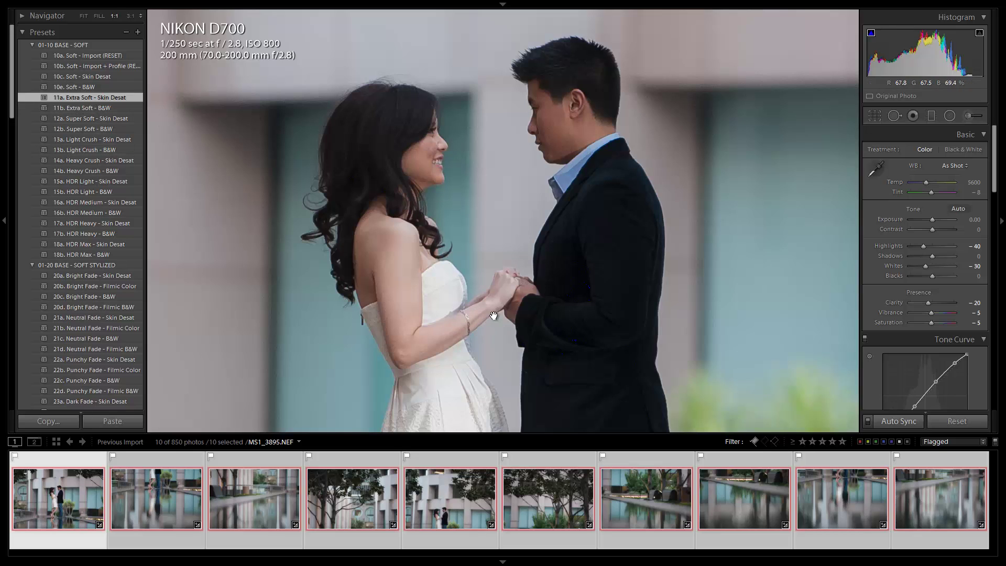
{"action": "left_click_drag", "start_coordinate": [507, 337], "coordinate": [502, 288]}
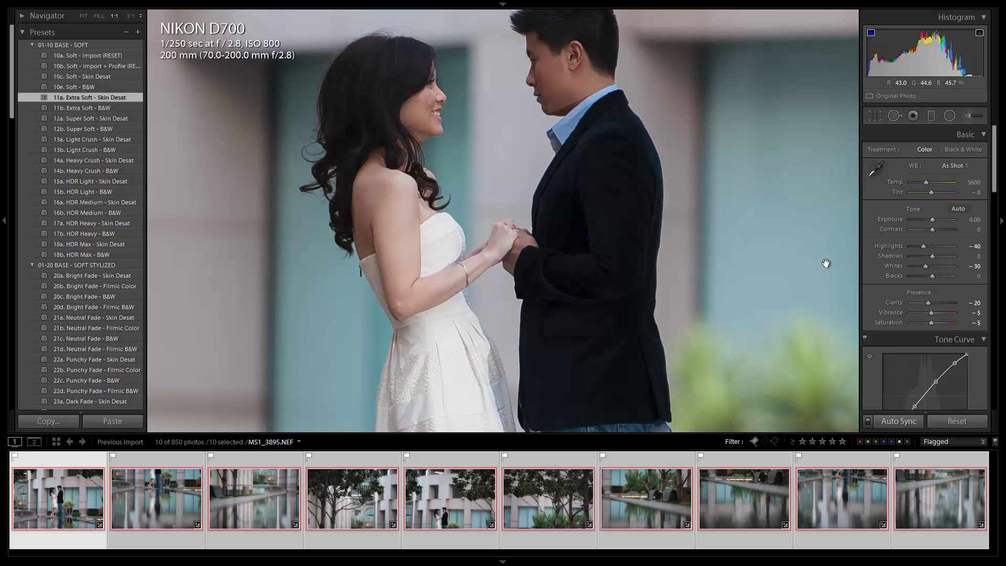
{"action": "left_click_drag", "start_coordinate": [730, 250], "coordinate": [750, 93]}
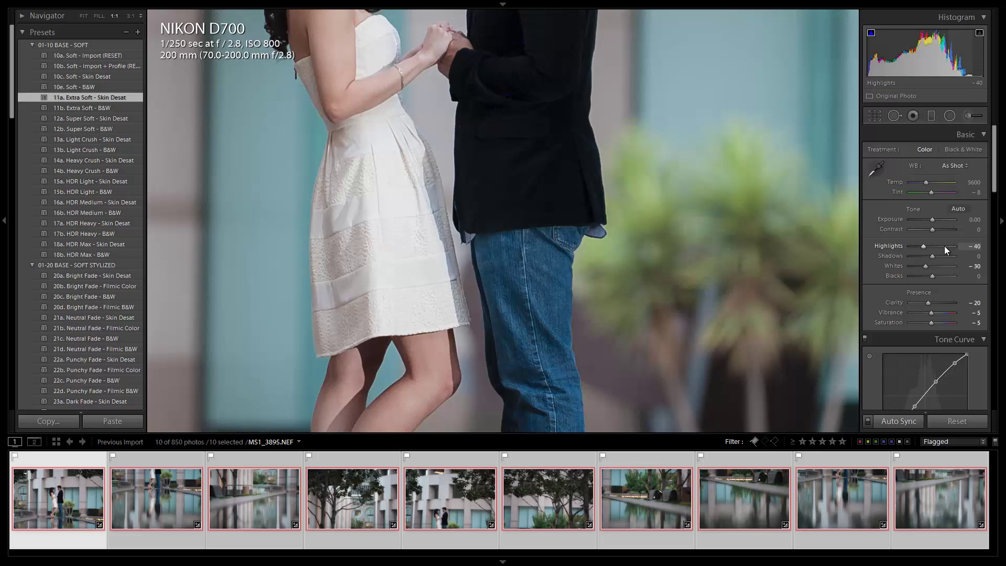
{"action": "key", "text": "Down"}
{"action": "key", "text": "Down"}
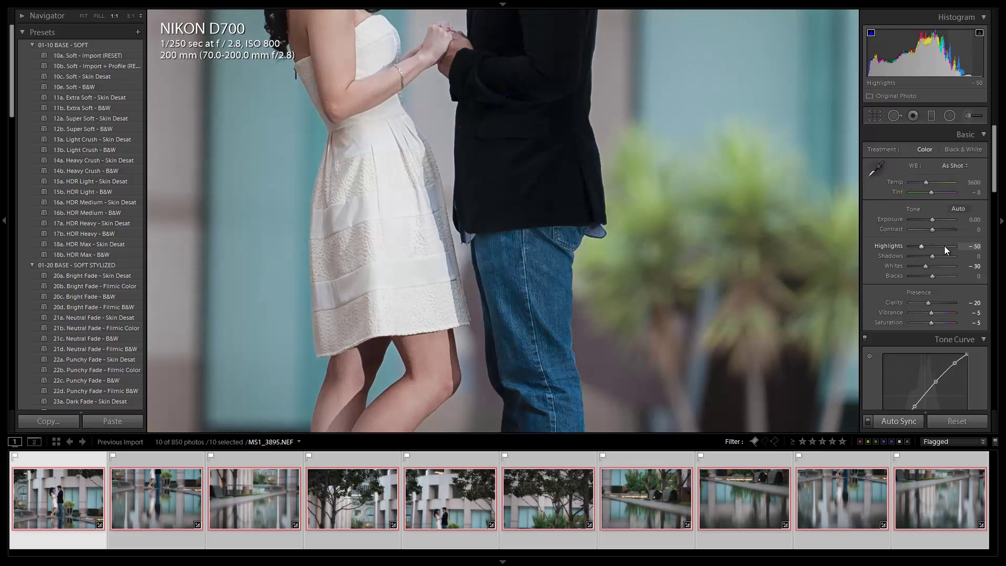
Step: Return to fit view, raise Shadows to +10, and reset Saturation and Vibrance to 0
{"action": "left_click", "coordinate": [790, 189]}
{"action": "key", "text": "Up"}
{"action": "key", "text": "Up"}
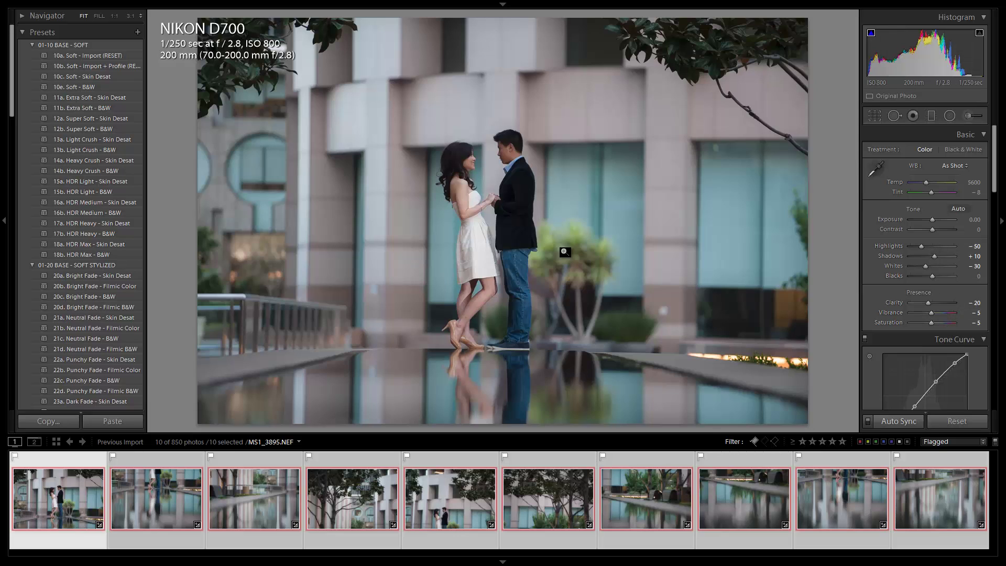
{"action": "double_click", "coordinate": [948, 319]}
{"action": "double_click", "coordinate": [948, 312]}
Step: Warm the white balance to Temp 6150 with Tint -3
{"action": "scroll", "coordinate": [941, 189], "scroll_direction": "up", "scroll_amount": 5}
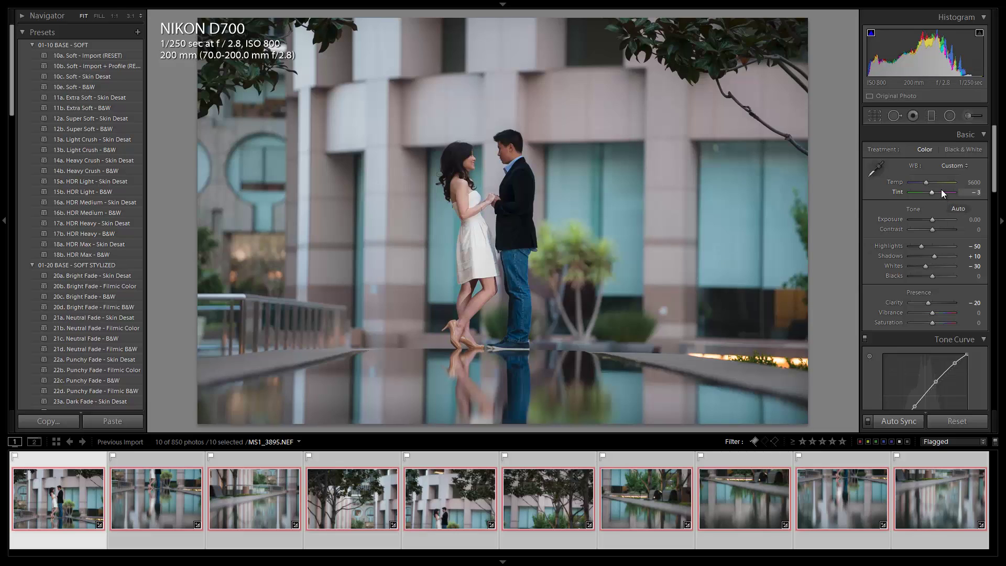
{"action": "scroll", "coordinate": [935, 183], "scroll_direction": "up", "scroll_amount": 1}
{"action": "scroll", "coordinate": [936, 184], "scroll_direction": "up", "scroll_amount": 9}
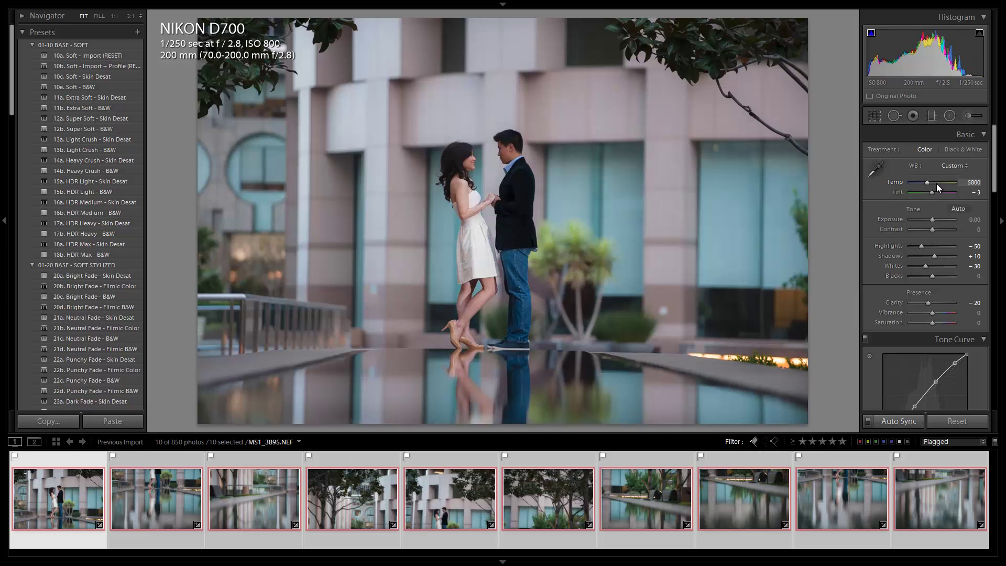
{"action": "scroll", "coordinate": [935, 184], "scroll_direction": "up", "scroll_amount": 1}
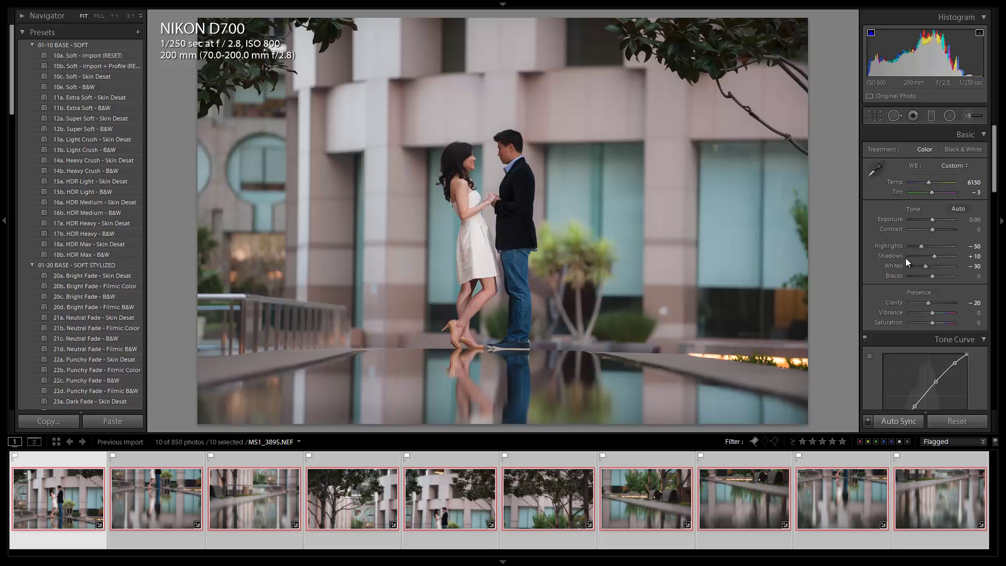
Step: Show the Lens Corrections profile options and compare the first three flagged photos, ending on the couple shot
{"action": "scroll", "coordinate": [948, 262], "scroll_direction": "down", "scroll_amount": 10}
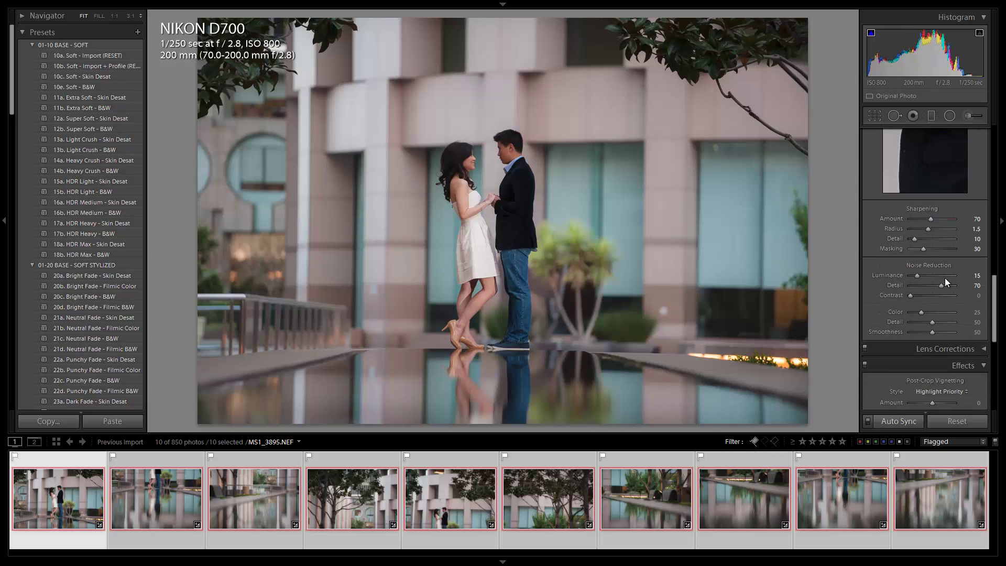
{"action": "scroll", "coordinate": [944, 282], "scroll_direction": "down", "scroll_amount": 4}
{"action": "scroll", "coordinate": [945, 216], "scroll_direction": "up", "scroll_amount": 3}
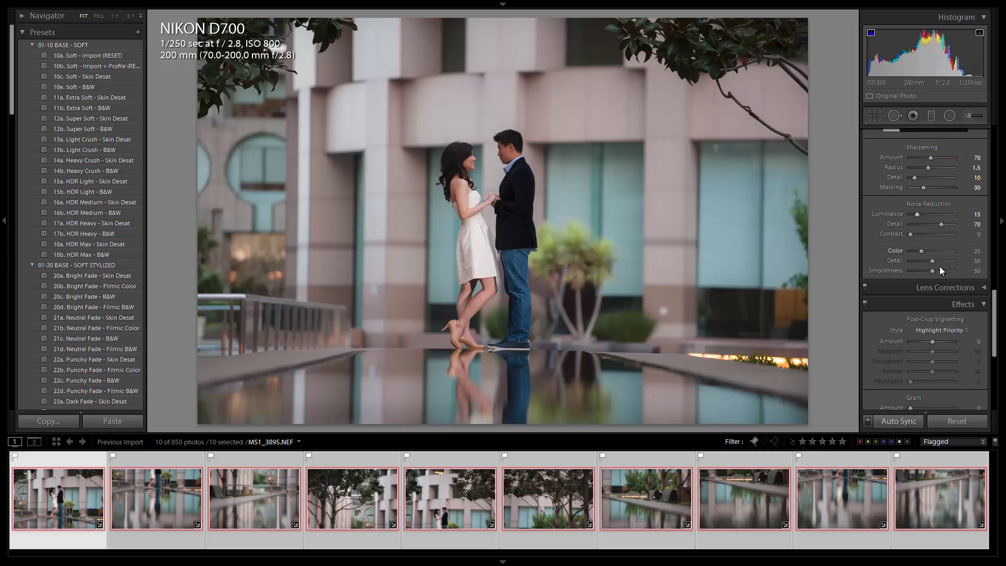
{"action": "left_click", "coordinate": [943, 287]}
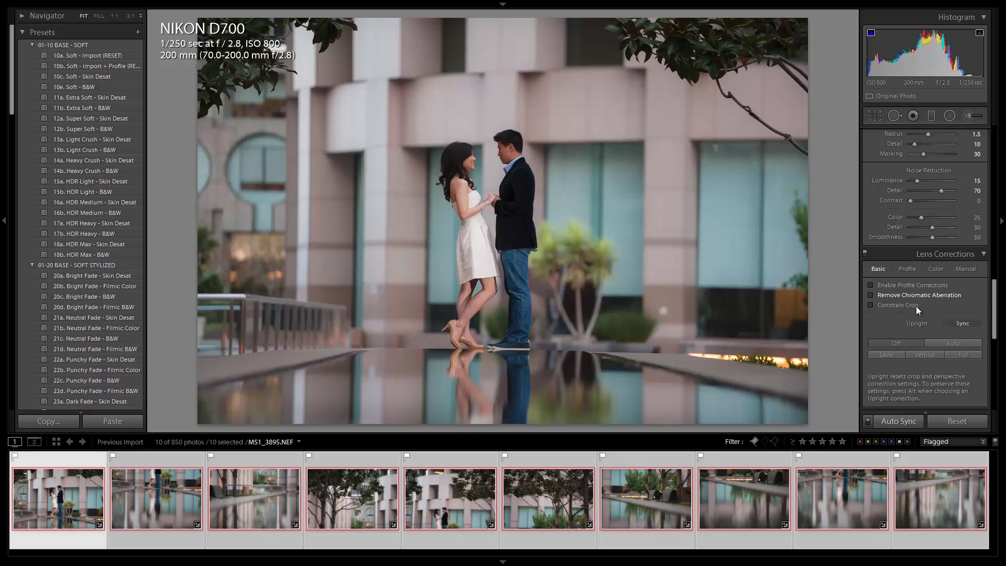
{"action": "left_click", "coordinate": [907, 269]}
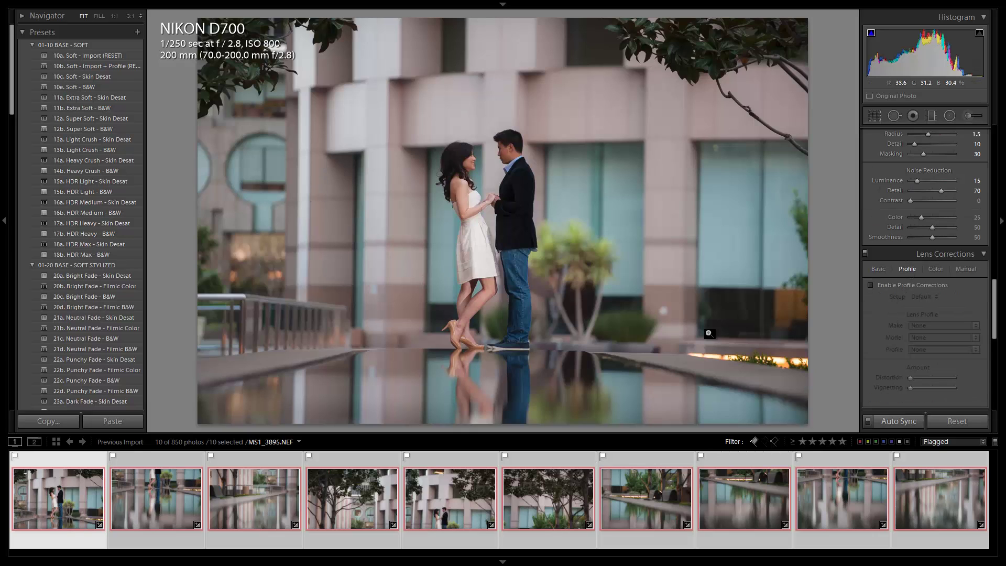
{"action": "left_click", "coordinate": [252, 491]}
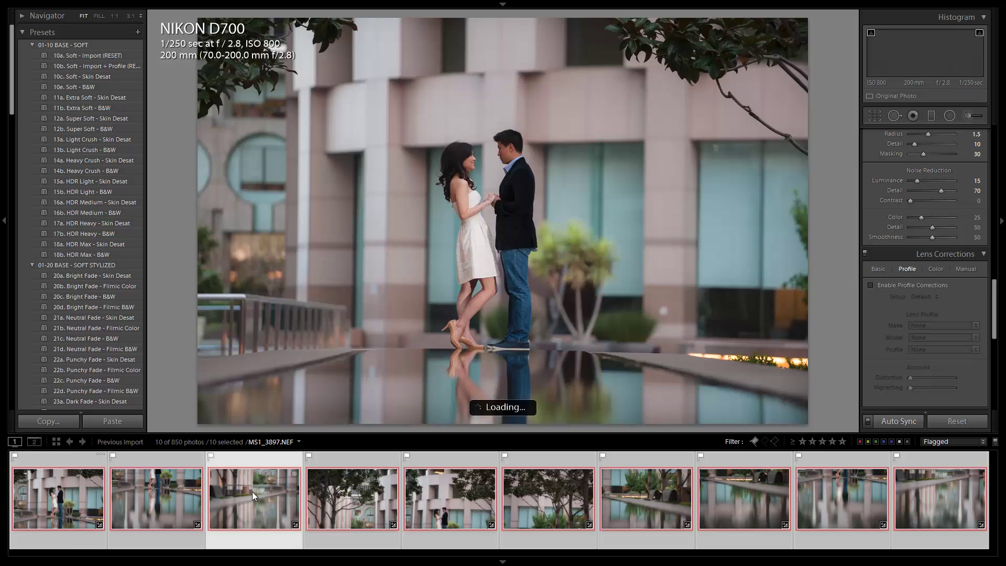
{"action": "left_click", "coordinate": [137, 501]}
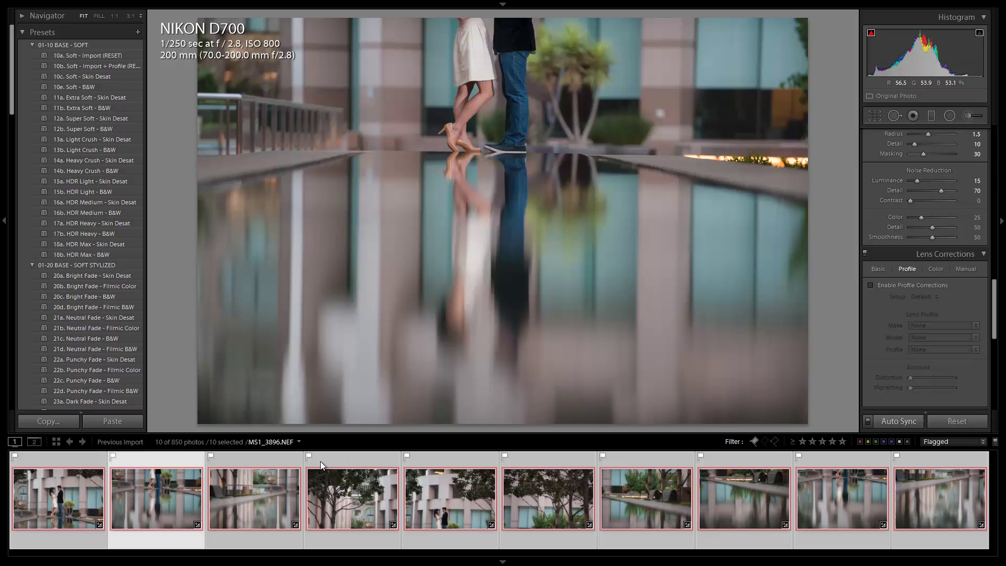
{"action": "left_click", "coordinate": [271, 505]}
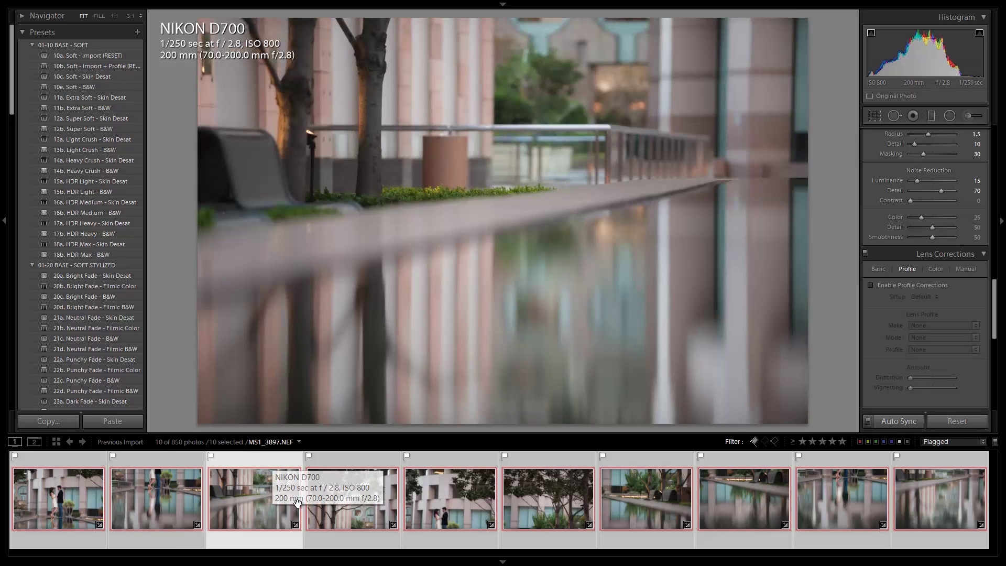
{"action": "left_click", "coordinate": [183, 491]}
{"action": "left_click", "coordinate": [46, 489]}
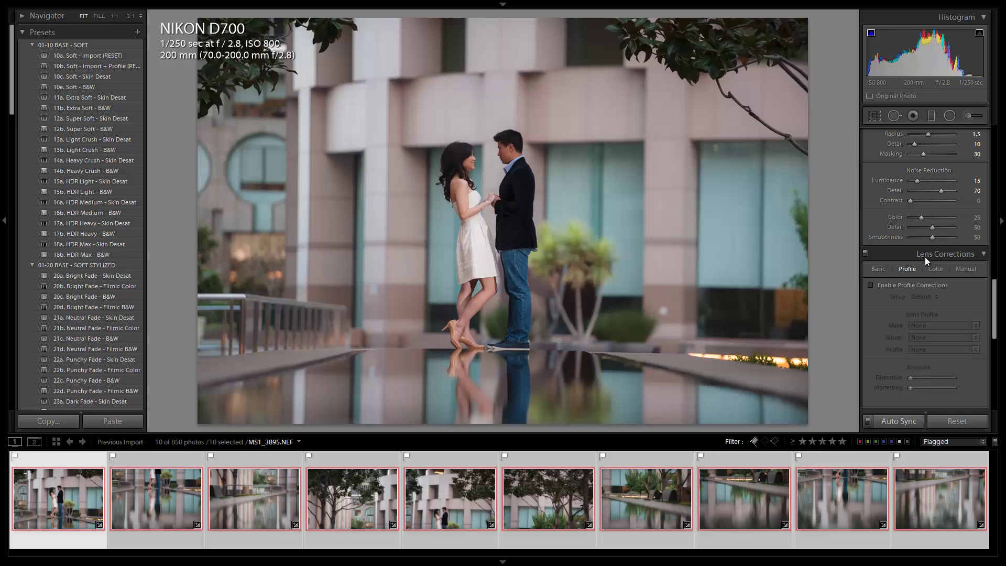
Step: Enable Nikon lens profile corrections and set the manual Lens Vignetting Amount to 0
{"action": "left_click", "coordinate": [893, 285]}
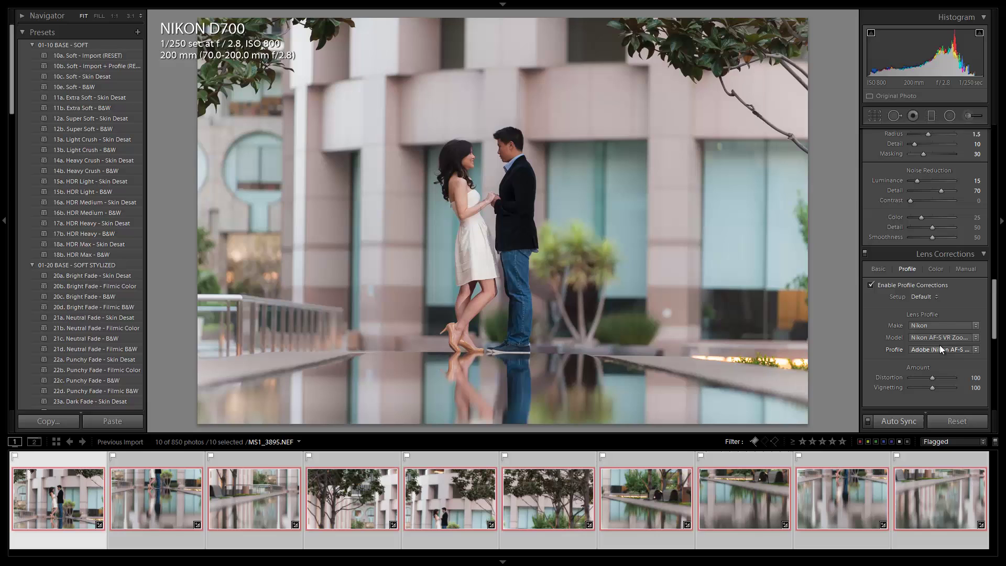
{"action": "left_click", "coordinate": [965, 268]}
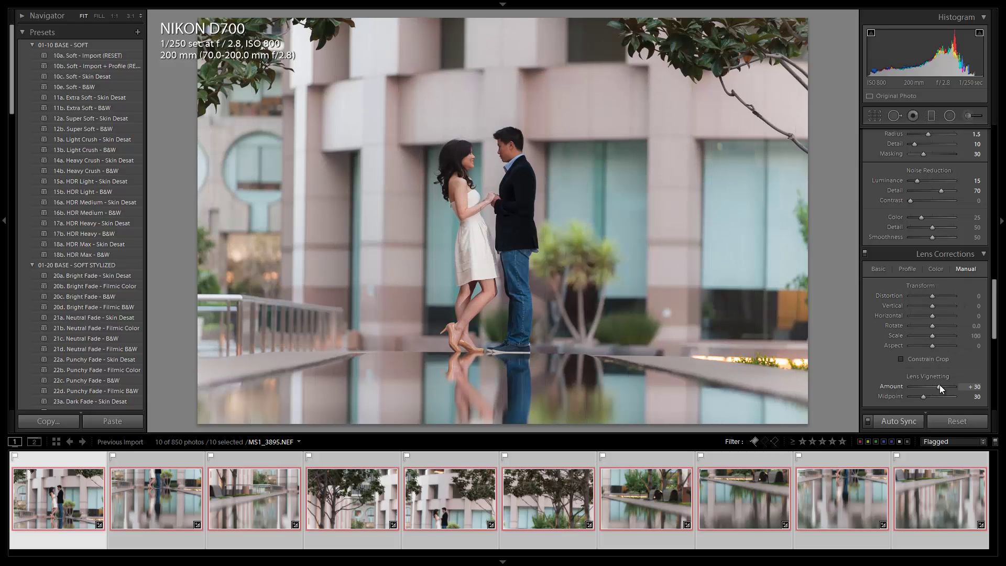
{"action": "scroll", "coordinate": [938, 385], "scroll_direction": "down", "scroll_amount": 4}
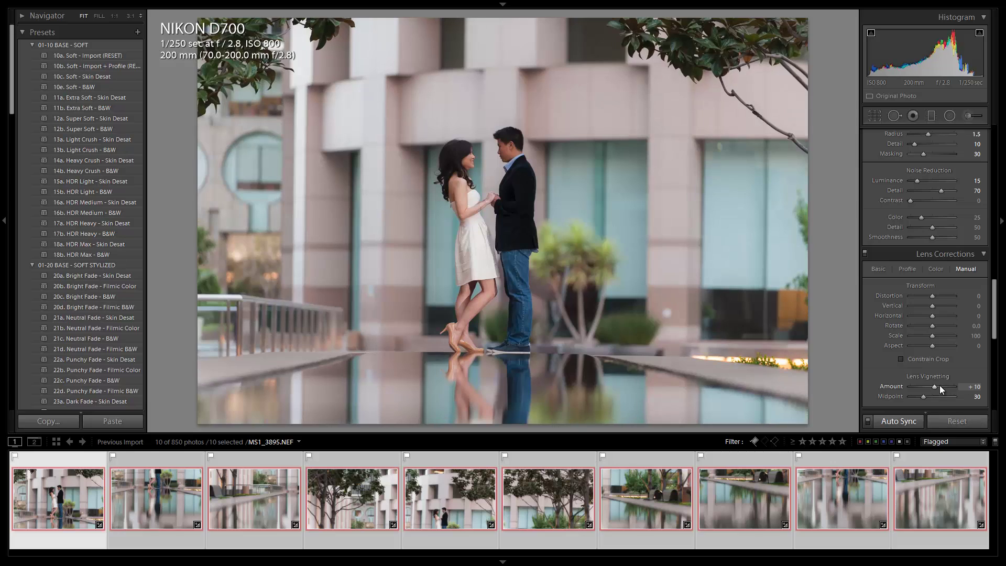
{"action": "scroll", "coordinate": [938, 385], "scroll_direction": "down", "scroll_amount": 2}
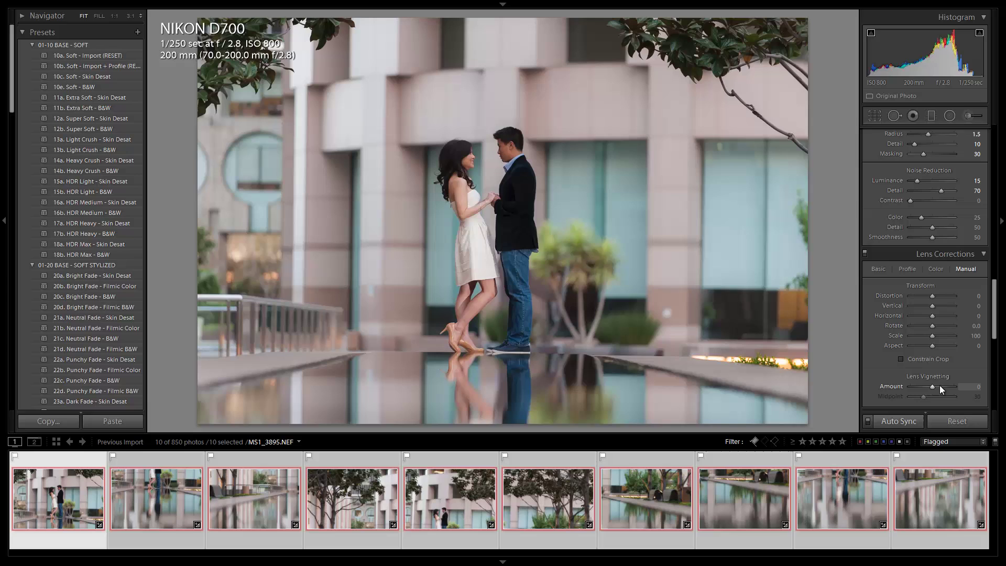
{"action": "left_click", "coordinate": [906, 269]}
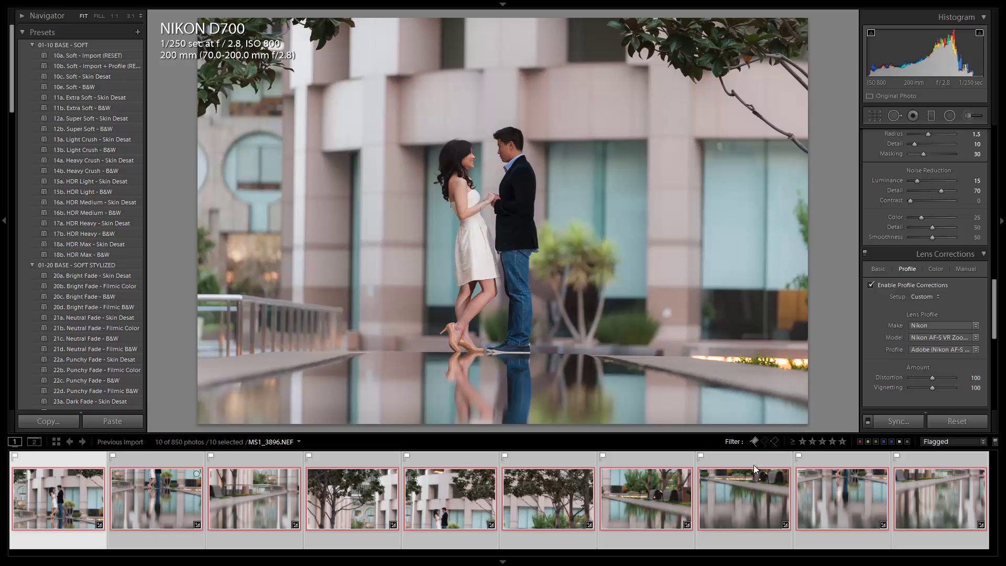
Step: Sync every Develop setting from MS1_3895.NEF to the other nine photos
{"action": "left_click", "coordinate": [897, 422]}
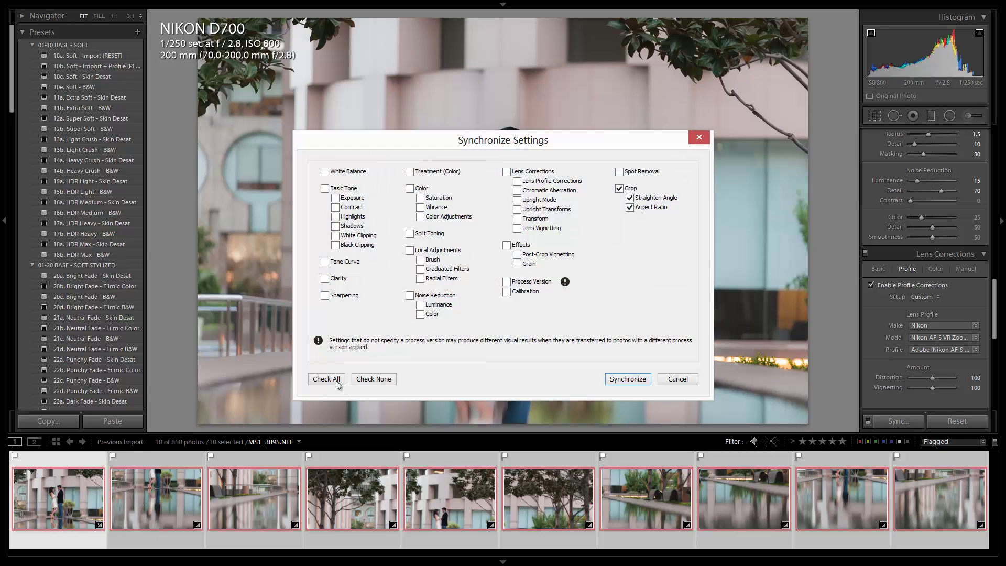
{"action": "left_click", "coordinate": [335, 380]}
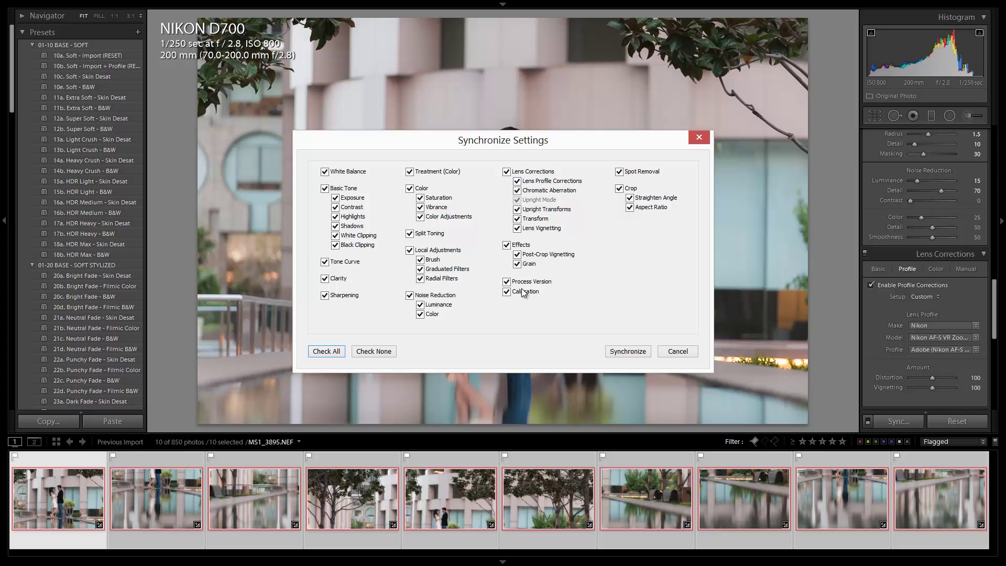
{"action": "left_click", "coordinate": [630, 352]}
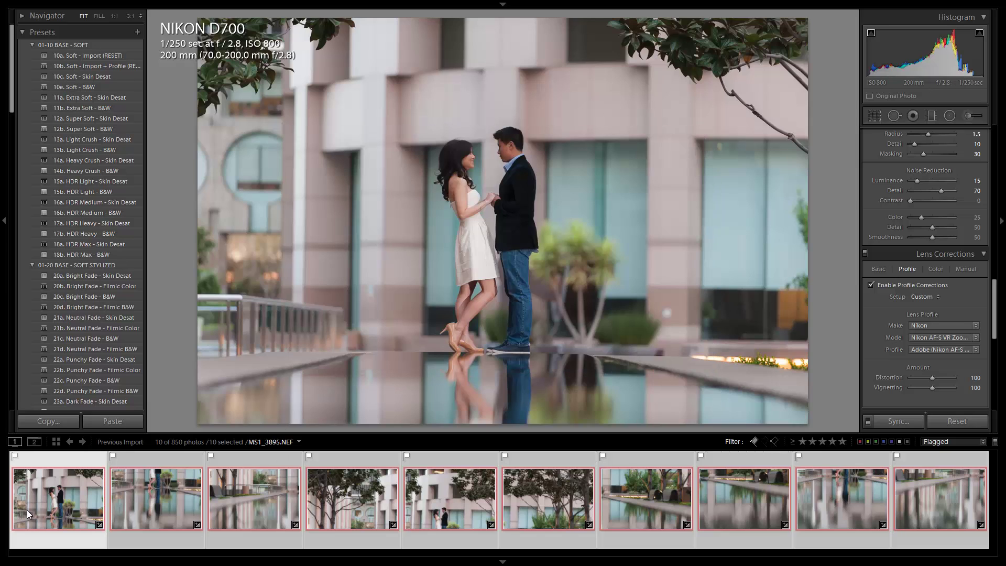
Step: Send the photos to Photoshop with Edit In > Merge to Panorama in Photoshop
{"action": "right_click", "coordinate": [81, 481]}
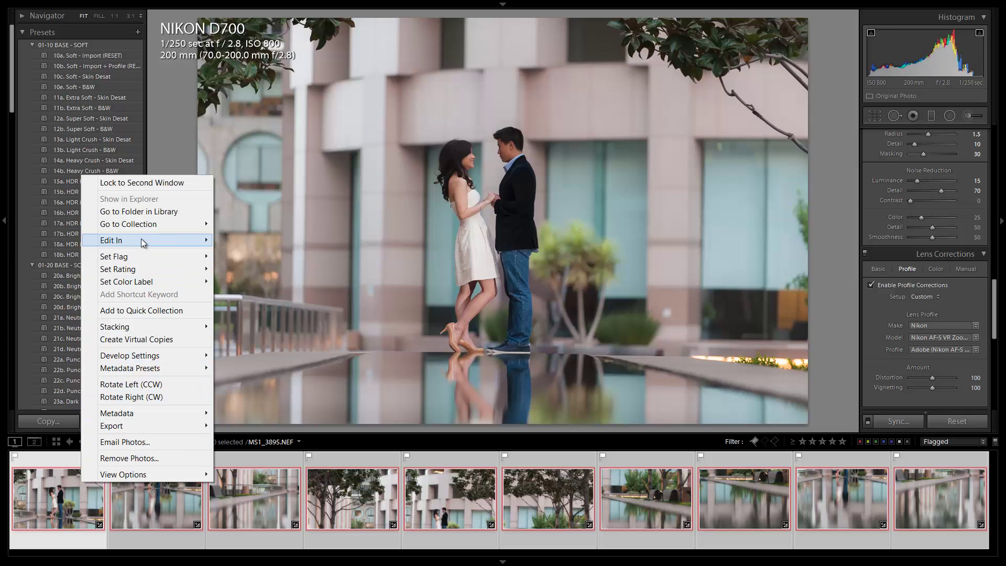
{"action": "mouse_move", "coordinate": [140, 239]}
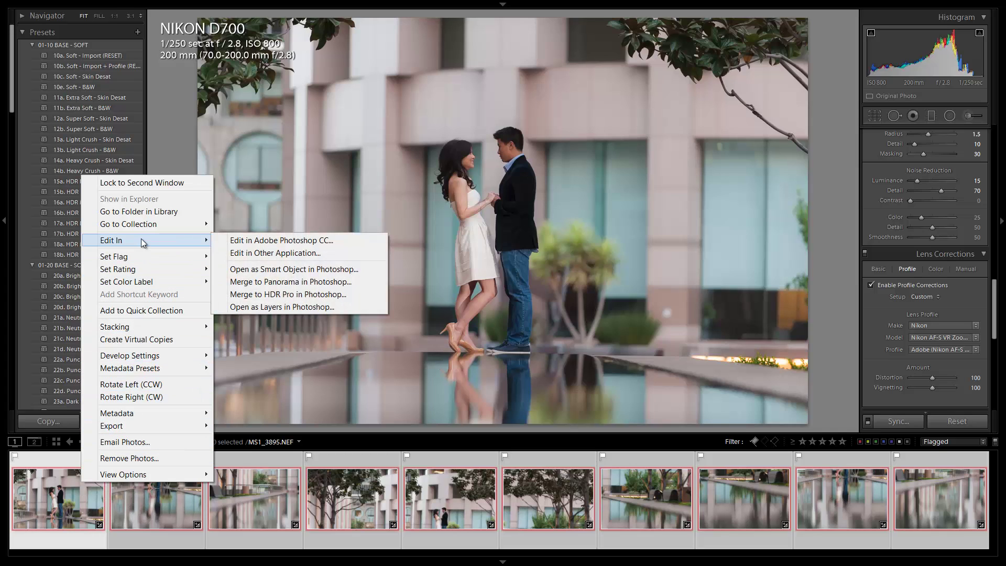
{"action": "left_click", "coordinate": [273, 282]}
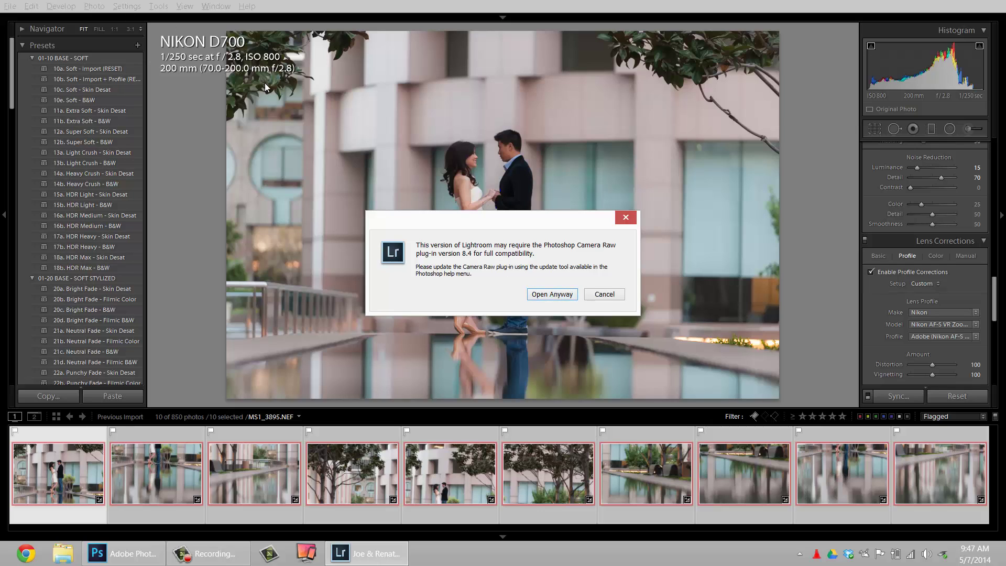
Step: Open past the Camera Raw 8.4 warning and run Photomerge with Auto layout and Blend Images Together
{"action": "left_click", "coordinate": [554, 294]}
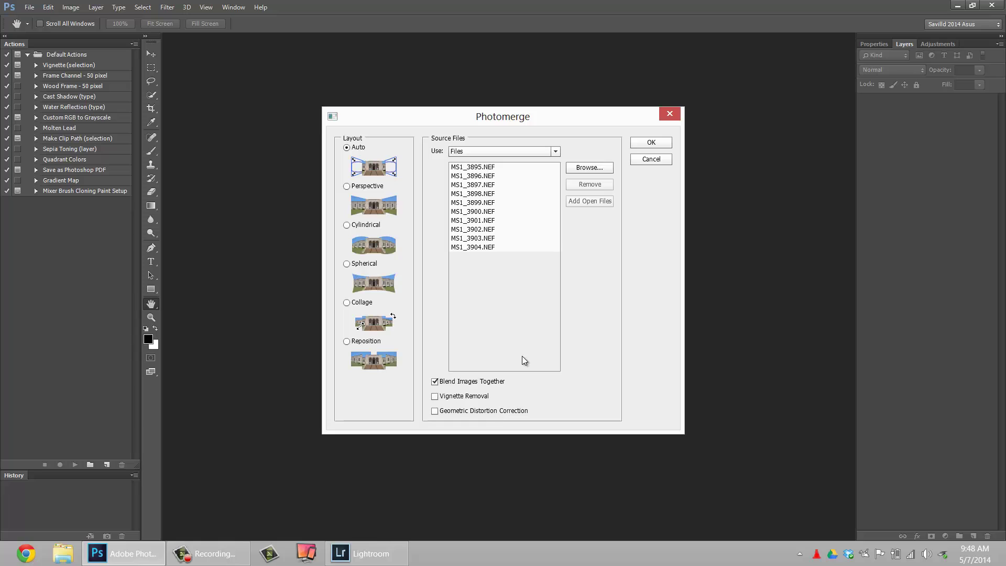
{"action": "left_click", "coordinate": [648, 143]}
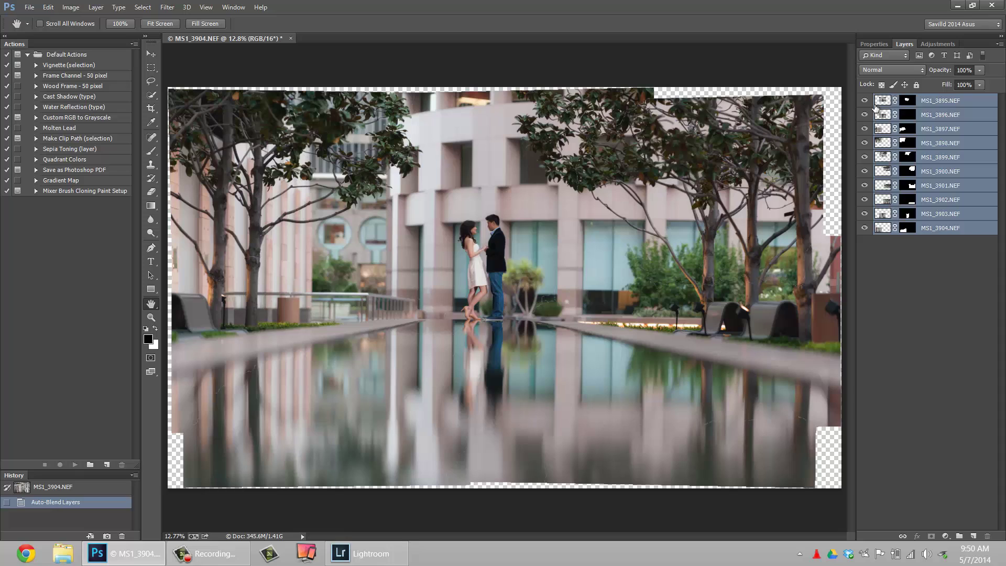
Step: Toggle layer MS1_3895's visibility while zooming in on the couple's shoes, reflection and dress
{"action": "left_click", "coordinate": [864, 100]}
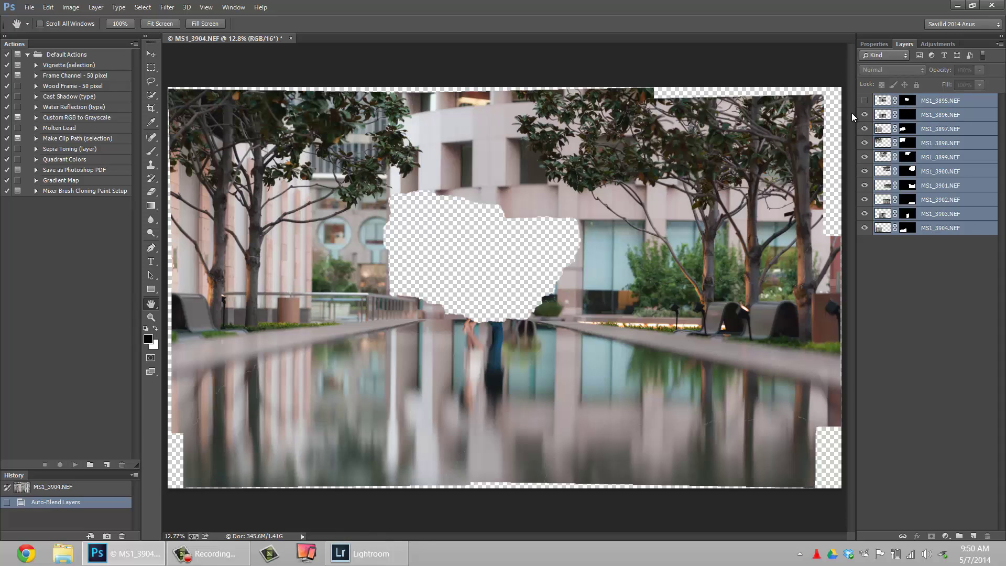
{"action": "scroll", "coordinate": [493, 297], "scroll_direction": "up", "scroll_amount": 2}
{"action": "scroll", "coordinate": [446, 382], "scroll_direction": "up", "scroll_amount": 10}
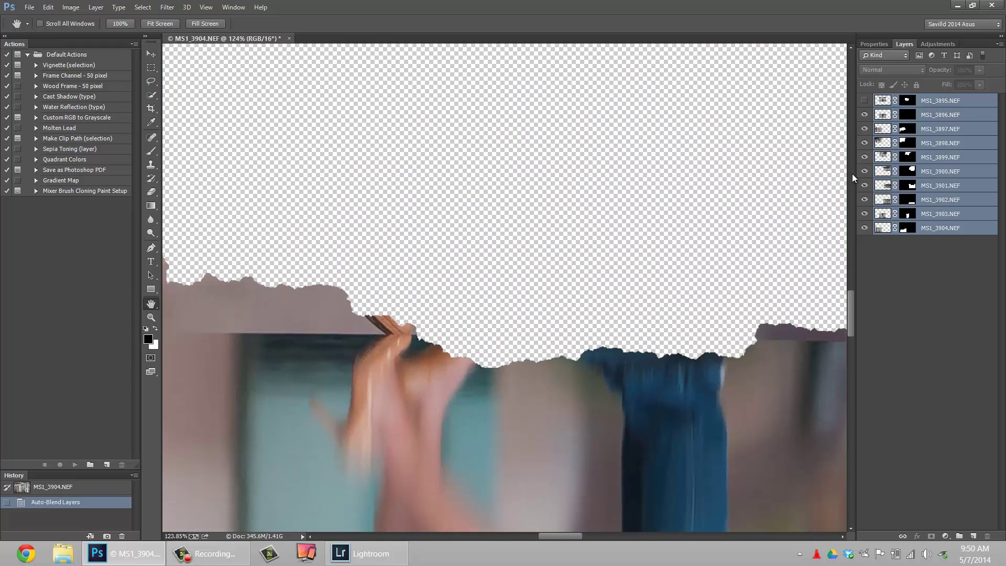
{"action": "left_click", "coordinate": [864, 100]}
{"action": "left_click", "coordinate": [865, 100]}
{"action": "left_click", "coordinate": [865, 100]}
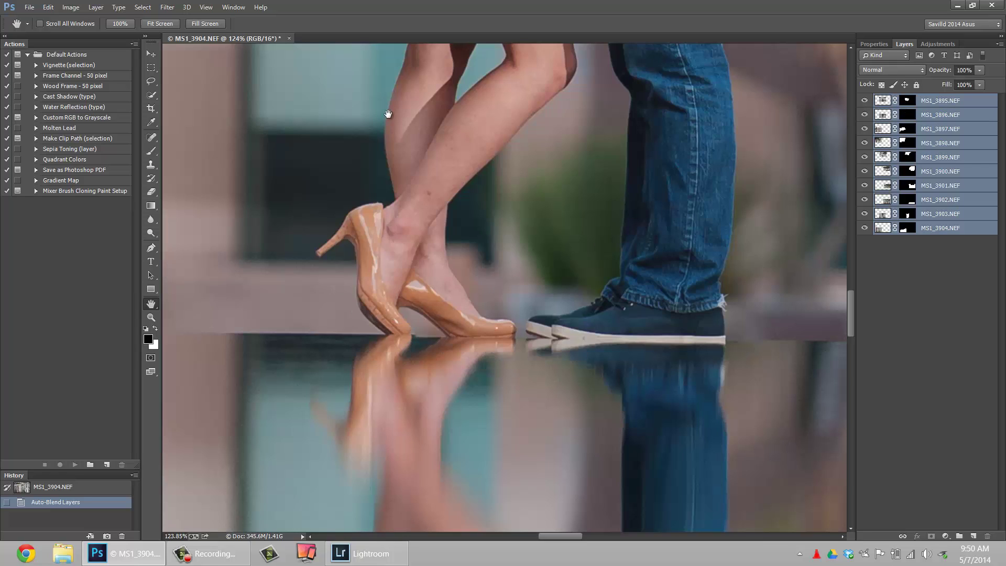
{"action": "left_click_drag", "start_coordinate": [275, 324], "coordinate": [435, 345]}
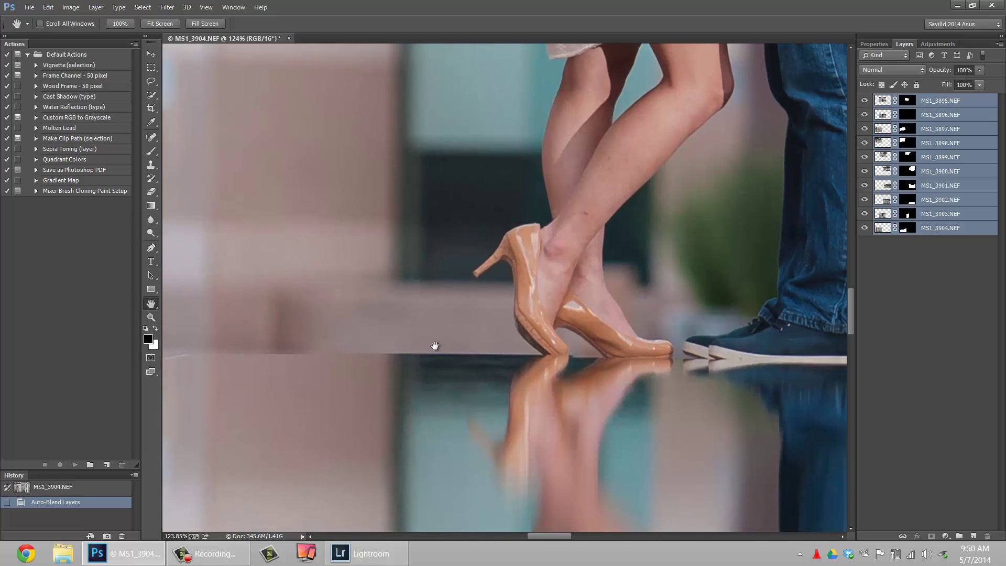
{"action": "left_click_drag", "start_coordinate": [494, 206], "coordinate": [437, 301]}
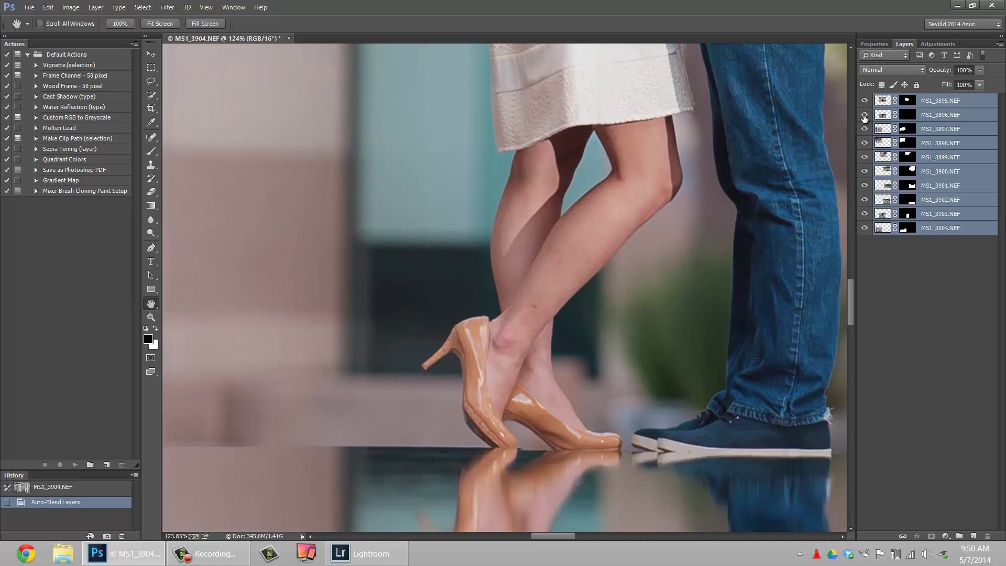
Step: Hide MS1_3895, pan across the benches and both panorama sides, then show it again
{"action": "left_click", "coordinate": [864, 100]}
{"action": "scroll", "coordinate": [545, 304], "scroll_direction": "down", "scroll_amount": 8}
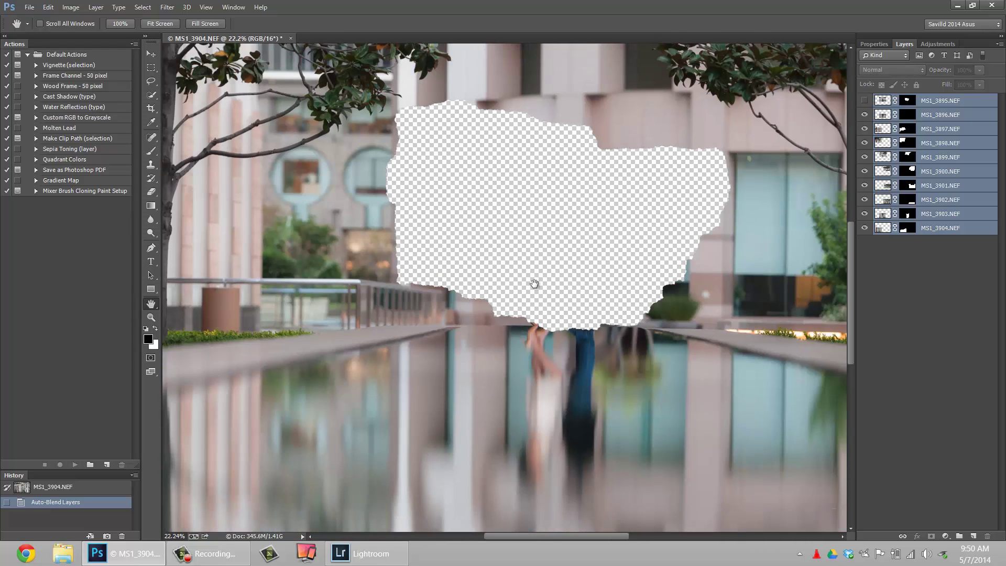
{"action": "left_click_drag", "start_coordinate": [640, 195], "coordinate": [479, 178]}
{"action": "left_click_drag", "start_coordinate": [667, 215], "coordinate": [603, 229]}
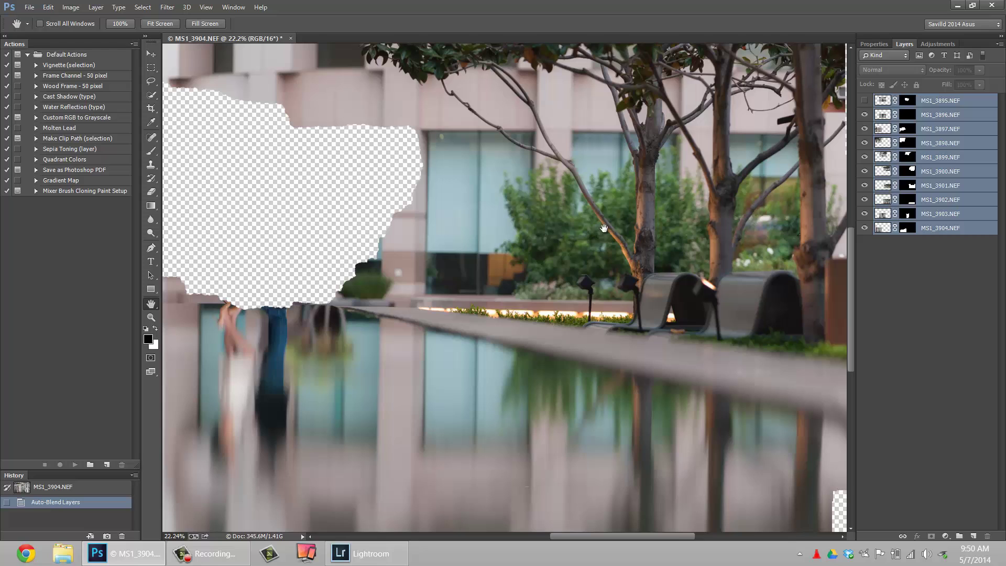
{"action": "left_click_drag", "start_coordinate": [524, 336], "coordinate": [652, 327]}
{"action": "left_click_drag", "start_coordinate": [419, 228], "coordinate": [606, 241]}
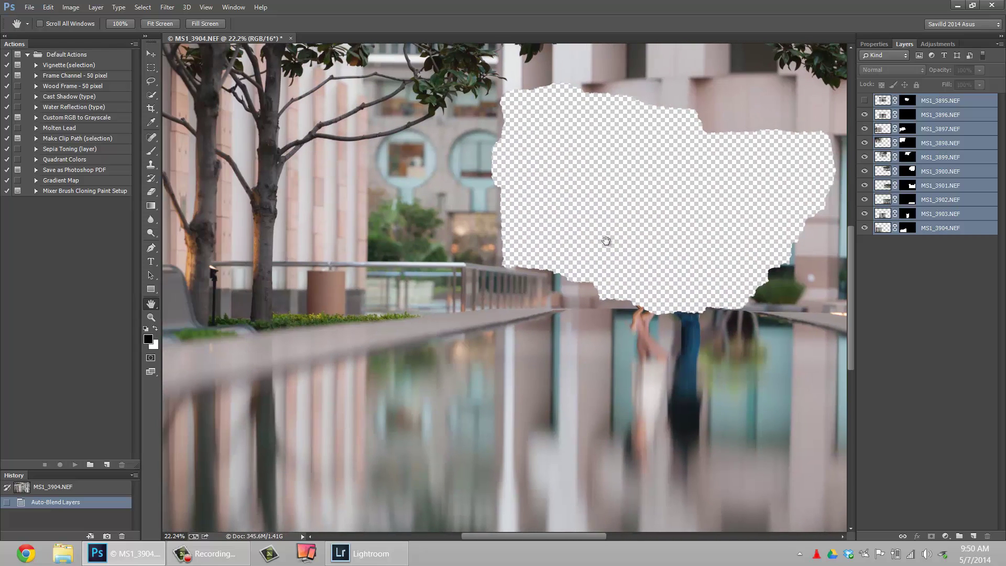
{"action": "scroll", "coordinate": [560, 243], "scroll_direction": "down", "scroll_amount": 3}
{"action": "scroll", "coordinate": [752, 213], "scroll_direction": "up", "scroll_amount": 3}
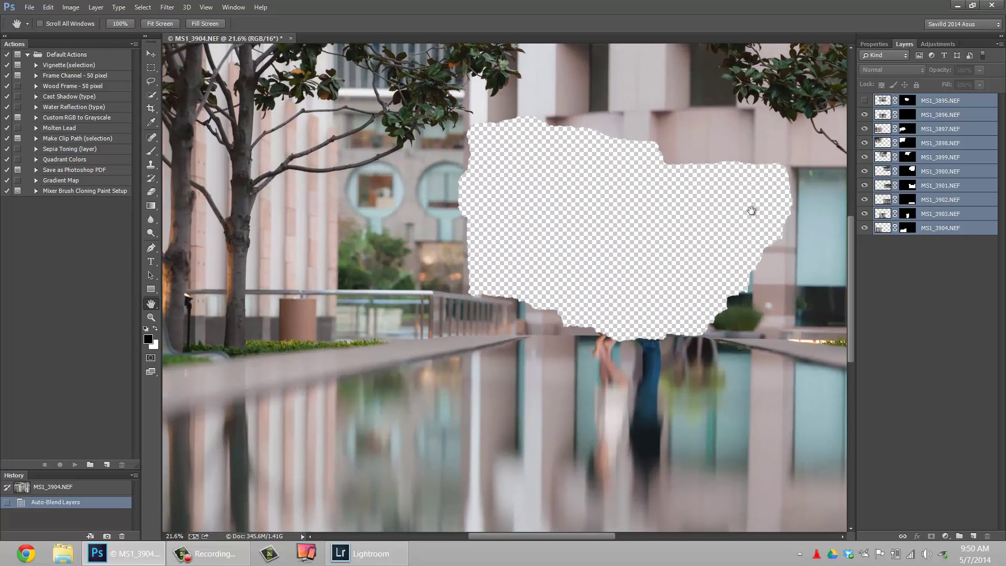
{"action": "left_click", "coordinate": [864, 100]}
{"action": "left_click_drag", "start_coordinate": [625, 207], "coordinate": [263, 239]}
{"action": "scroll", "coordinate": [381, 263], "scroll_direction": "down", "scroll_amount": 4}
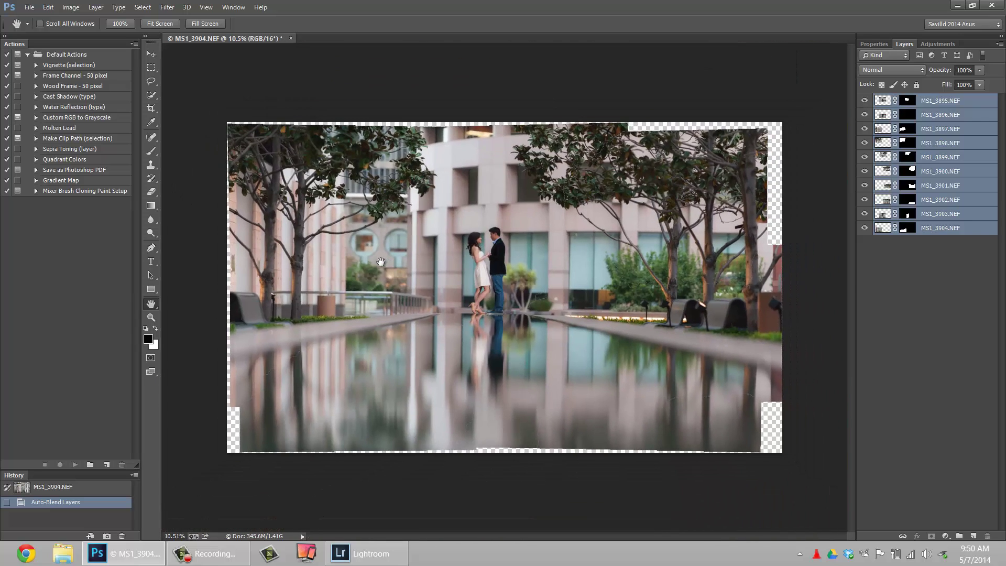
Step: Start a crop and try a 16:9 ratio, narrowing it from the right
{"action": "key", "text": "c"}
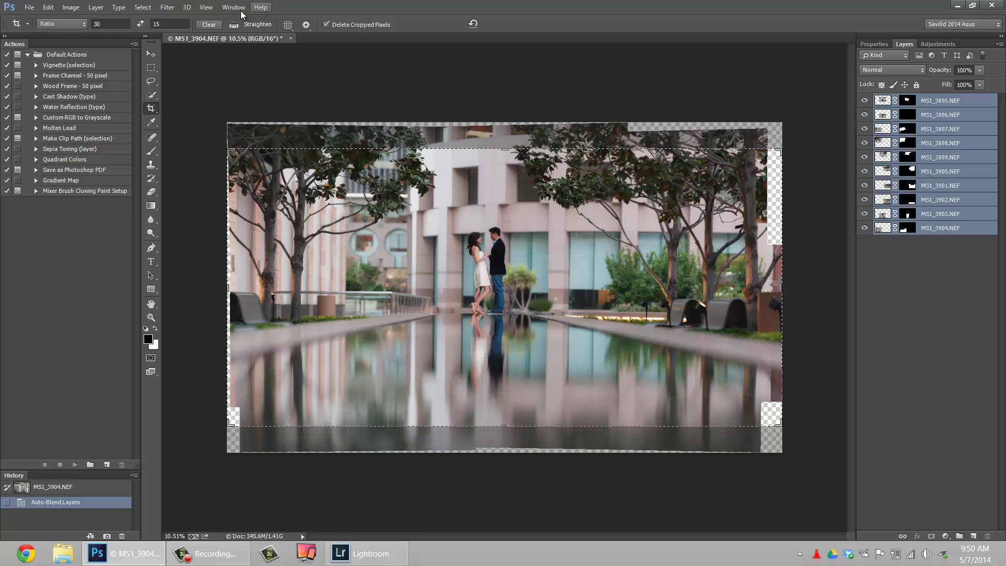
{"action": "left_click", "coordinate": [171, 25]}
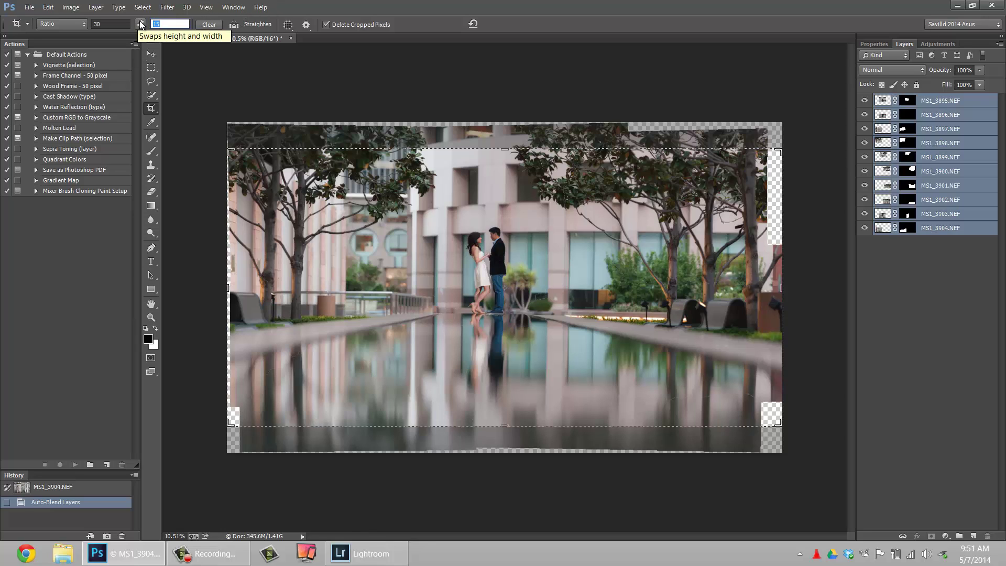
{"action": "type", "text": "20"}
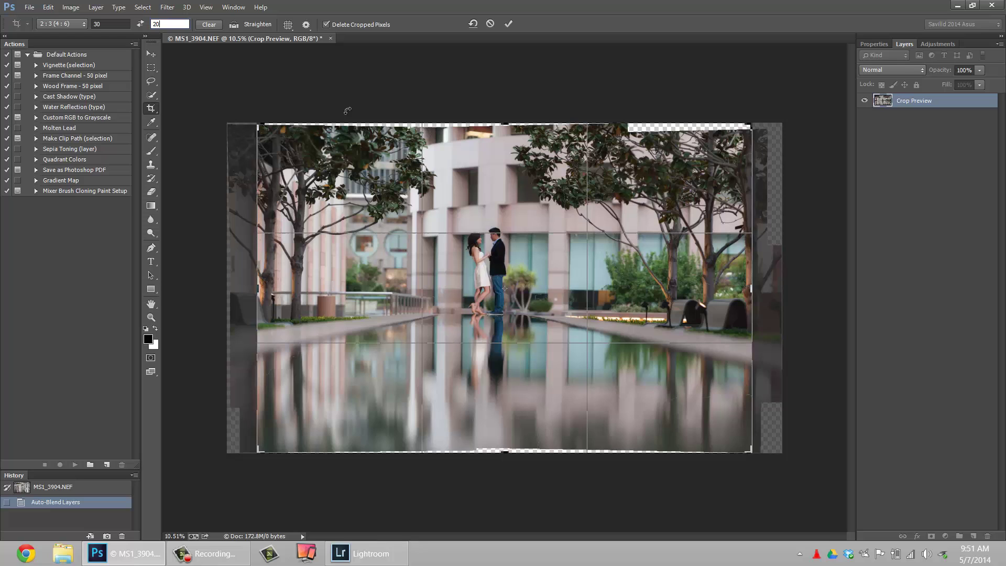
{"action": "left_click", "coordinate": [140, 25]}
{"action": "type", "text": "9"}
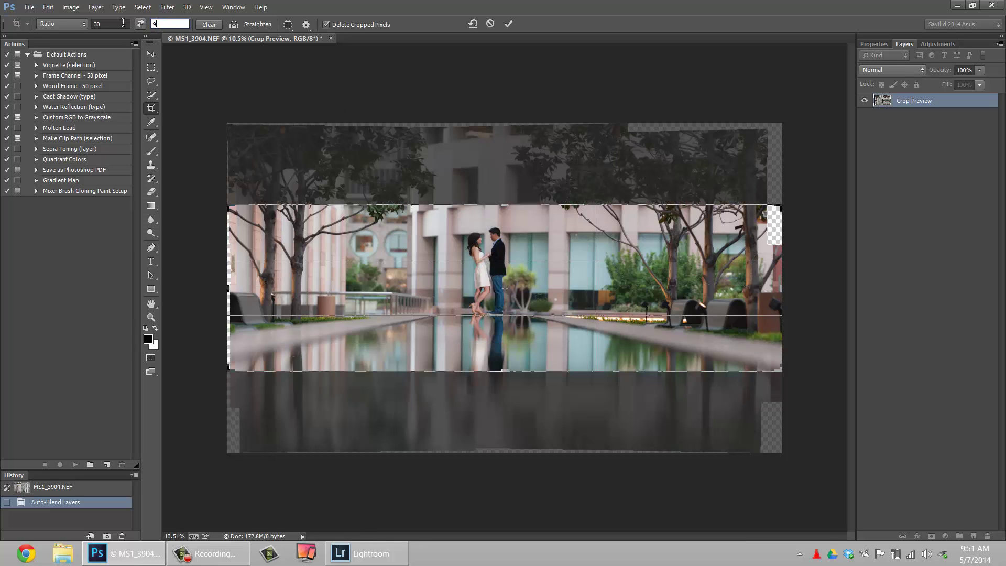
{"action": "left_click", "coordinate": [117, 25]}
{"action": "type", "text": "16"}
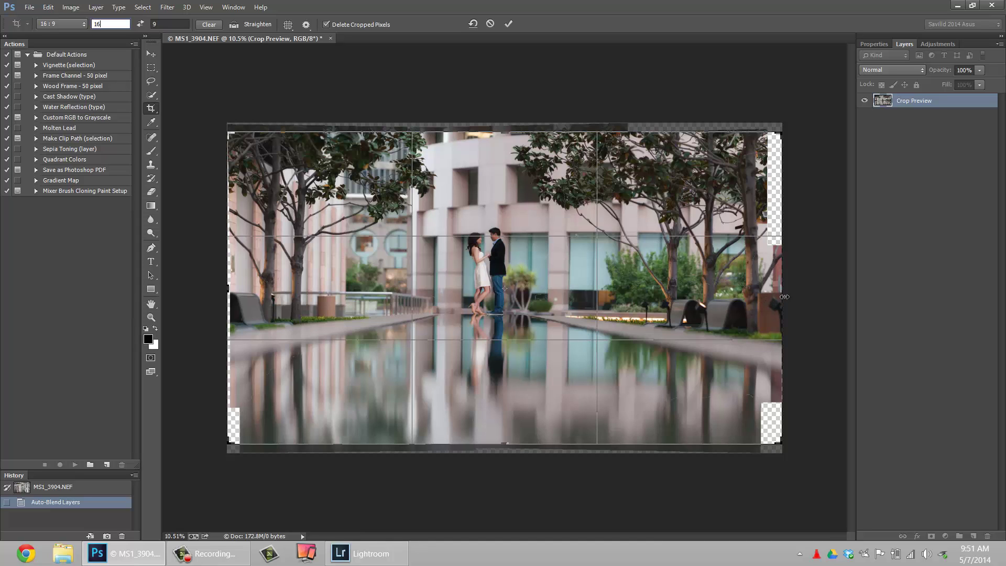
{"action": "left_click_drag", "start_coordinate": [784, 296], "coordinate": [768, 297]}
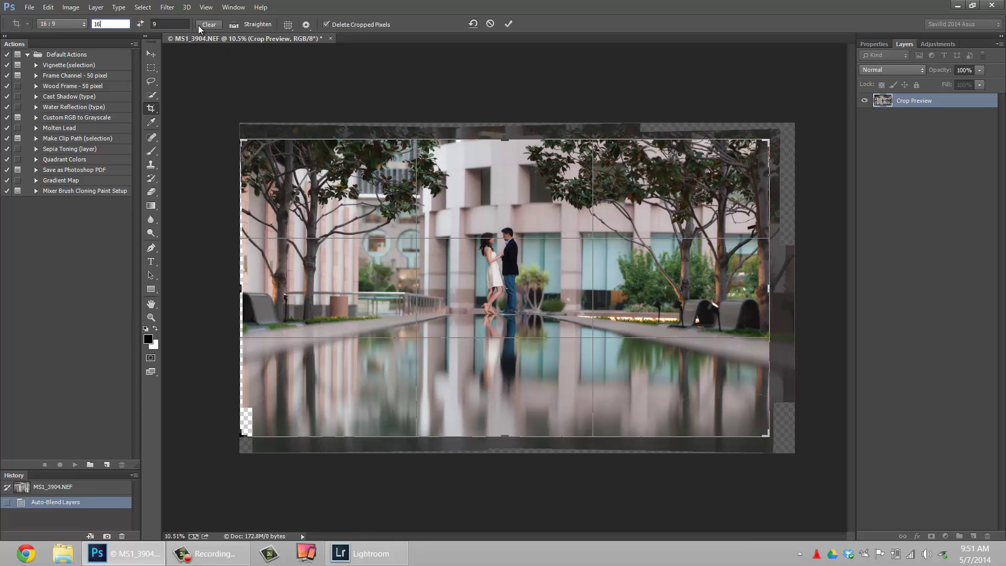
Step: Clear the fixed ratio, fit the crop edges inside the transparent borders, and apply it
{"action": "left_click", "coordinate": [215, 27]}
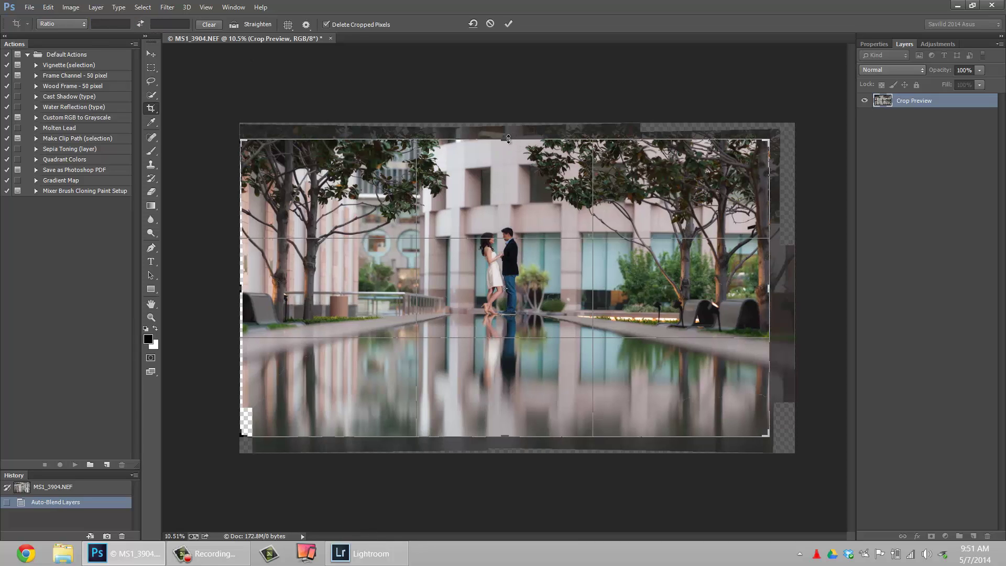
{"action": "left_click_drag", "start_coordinate": [508, 138], "coordinate": [512, 138]}
{"action": "mouse_move", "coordinate": [769, 287]}
{"action": "left_mouse_down"}
{"action": "mouse_move", "coordinate": [788, 274]}
{"action": "mouse_move", "coordinate": [771, 289]}
{"action": "left_mouse_up"}
{"action": "left_click_drag", "start_coordinate": [507, 441], "coordinate": [506, 447]}
{"action": "left_click_drag", "start_coordinate": [240, 341], "coordinate": [249, 329]}
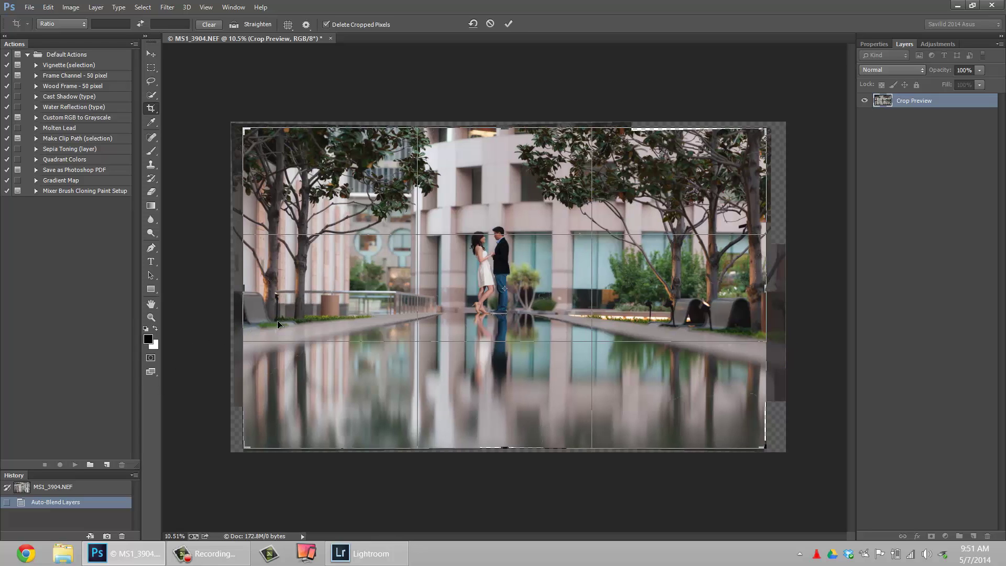
{"action": "key", "text": "Return"}
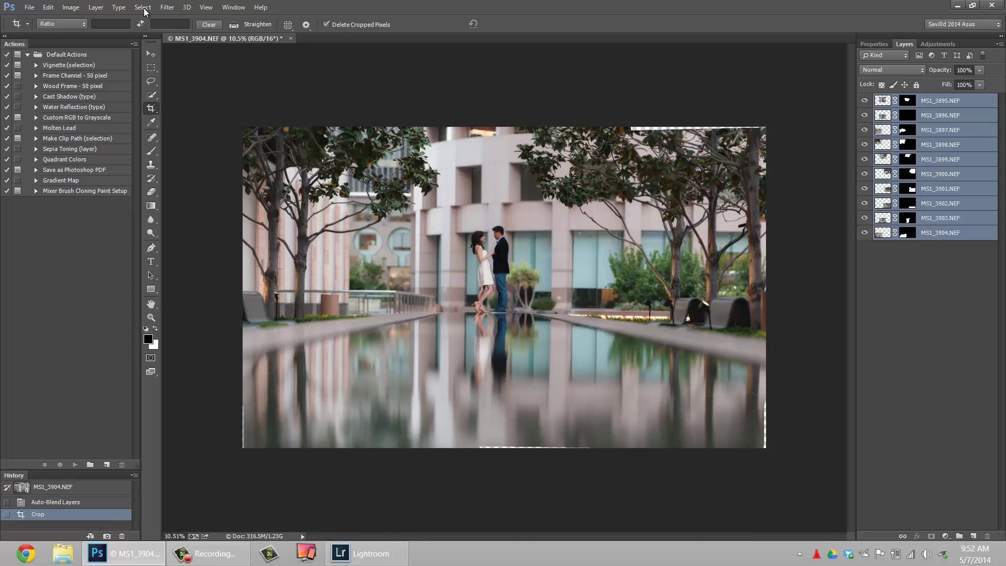
Step: Flatten all layers into one Background layer, then draw and clear a marquee on the reflection
{"action": "left_click", "coordinate": [97, 7]}
{"action": "left_click", "coordinate": [131, 453]}
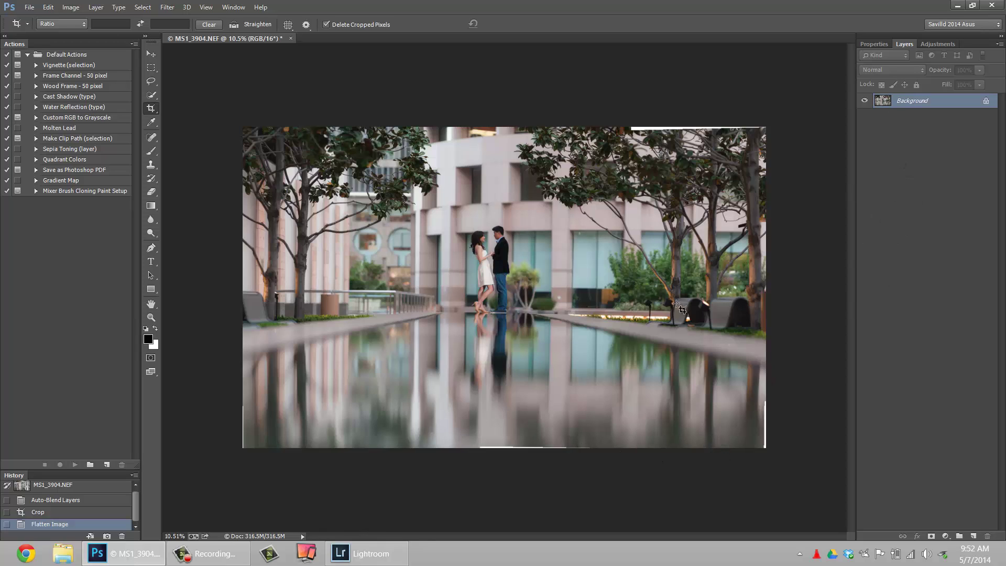
{"action": "key", "text": "m"}
{"action": "left_click_drag", "start_coordinate": [611, 470], "coordinate": [403, 325]}
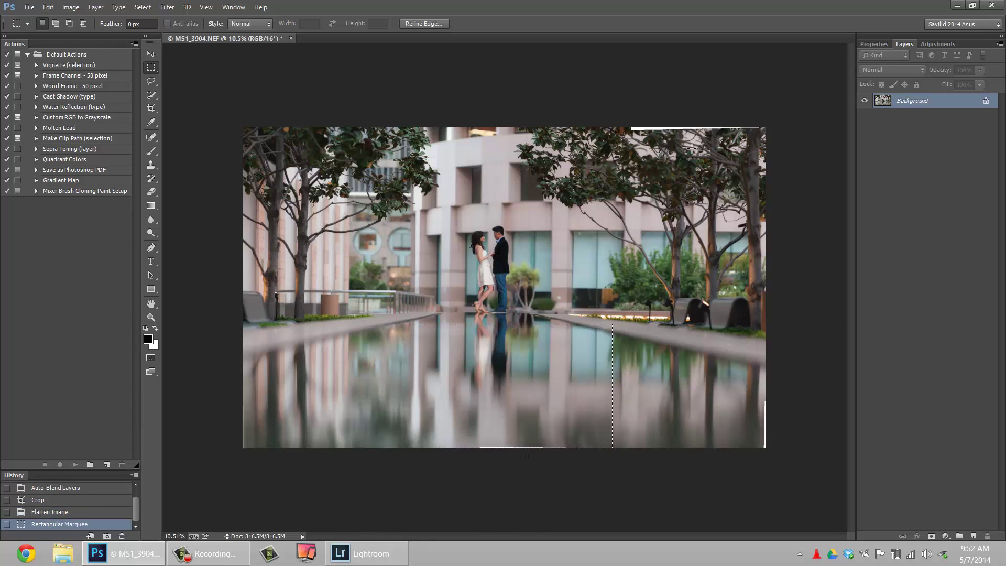
{"action": "left_click", "coordinate": [71, 6]}
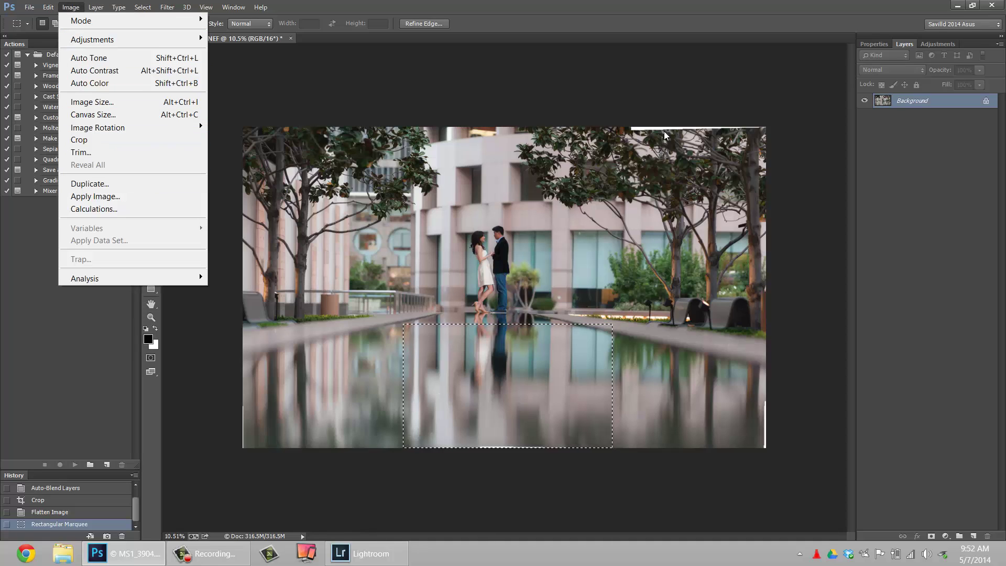
{"action": "left_click", "coordinate": [641, 408]}
{"action": "left_click", "coordinate": [632, 404]}
Step: Clone reflection water with a 250 px Clone Stamp over the bottom edge's white strip
{"action": "key", "text": "s"}
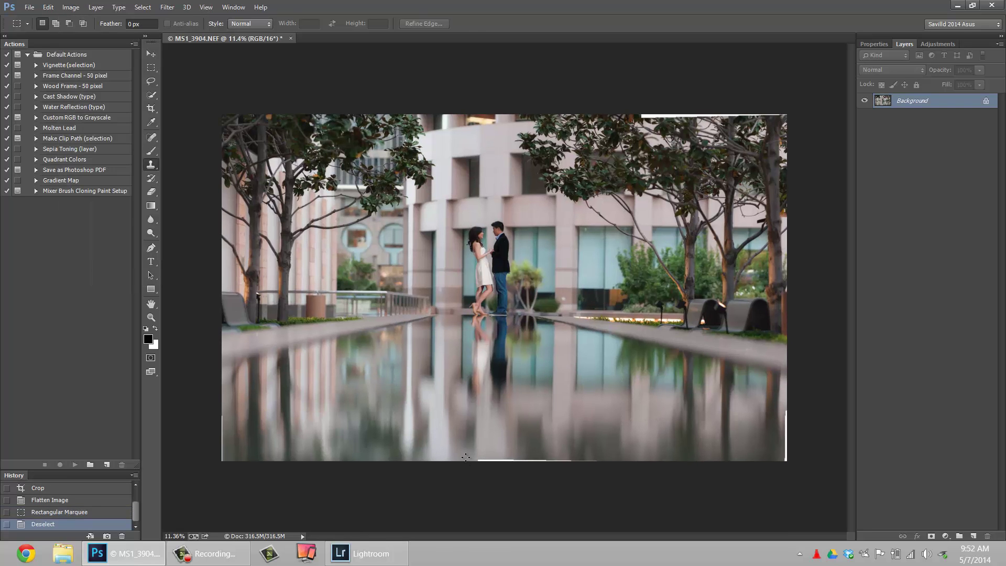
{"action": "scroll", "coordinate": [527, 388], "scroll_direction": "up", "scroll_amount": 5}
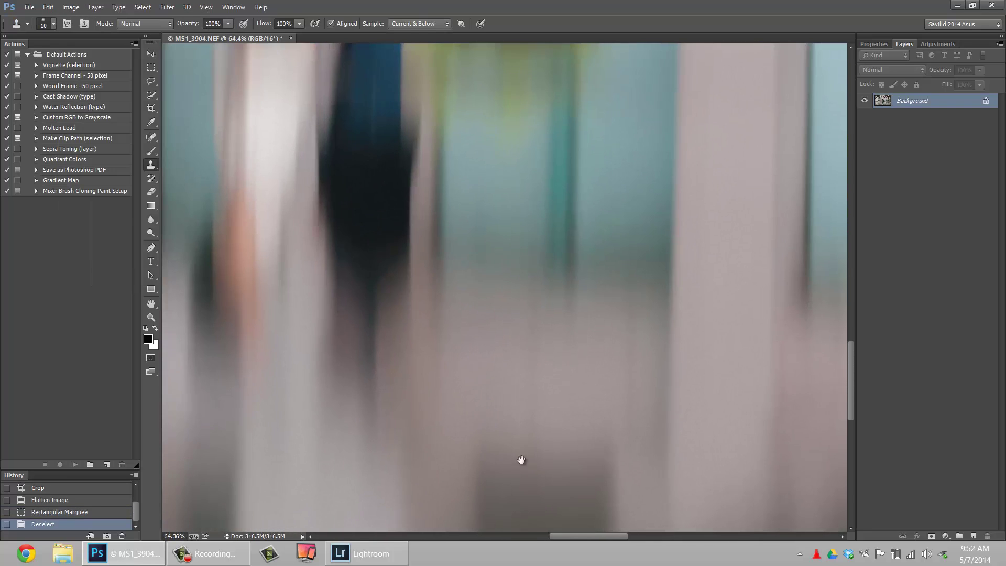
{"action": "mouse_move", "coordinate": [521, 459]}
{"action": "left_mouse_down"}
{"action": "mouse_move", "coordinate": [536, 166]}
{"action": "mouse_move", "coordinate": [502, 101]}
{"action": "mouse_move", "coordinate": [504, 150]}
{"action": "mouse_move", "coordinate": [545, 168]}
{"action": "mouse_move", "coordinate": [531, 99]}
{"action": "left_mouse_up"}
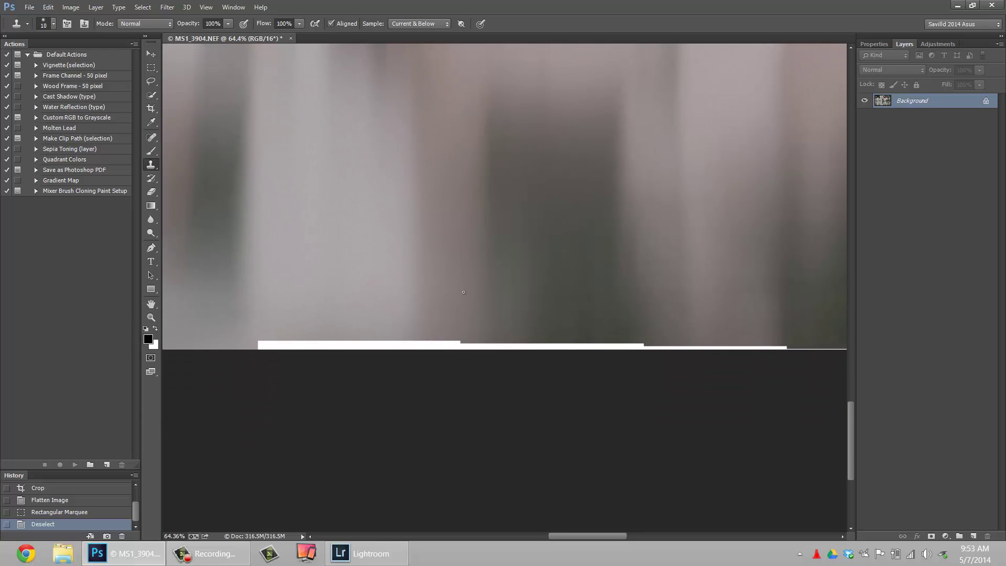
{"action": "key", "text": "bracketright"}
{"action": "key", "text": "bracketright"}
{"action": "key", "text": "bracketright"}
{"action": "key", "text": "bracketright"}
{"action": "key", "text": "bracketright"}
{"action": "key", "text": "bracketright"}
{"action": "key", "text": "bracketright"}
{"action": "key", "text": "bracketright"}
{"action": "key", "text": "bracketright"}
{"action": "key", "text": "bracketright"}
{"action": "key", "text": "bracketright"}
{"action": "key", "text": "bracketright"}
{"action": "key", "text": "bracketright"}
{"action": "key", "text": "bracketright"}
{"action": "key", "text": "alt"}
{"action": "left_click", "coordinate": [473, 301], "text": "alt"}
{"action": "mouse_move", "coordinate": [517, 345]}
{"action": "left_mouse_down"}
{"action": "mouse_move", "coordinate": [285, 343]}
{"action": "mouse_move", "coordinate": [696, 361]}
{"action": "mouse_move", "coordinate": [419, 346]}
{"action": "left_mouse_up"}
Step: Resample nearby water and paint a second pass over the remaining bottom gap, checking the right edge
{"action": "key", "text": "space"}
{"action": "key", "text": "alt"}
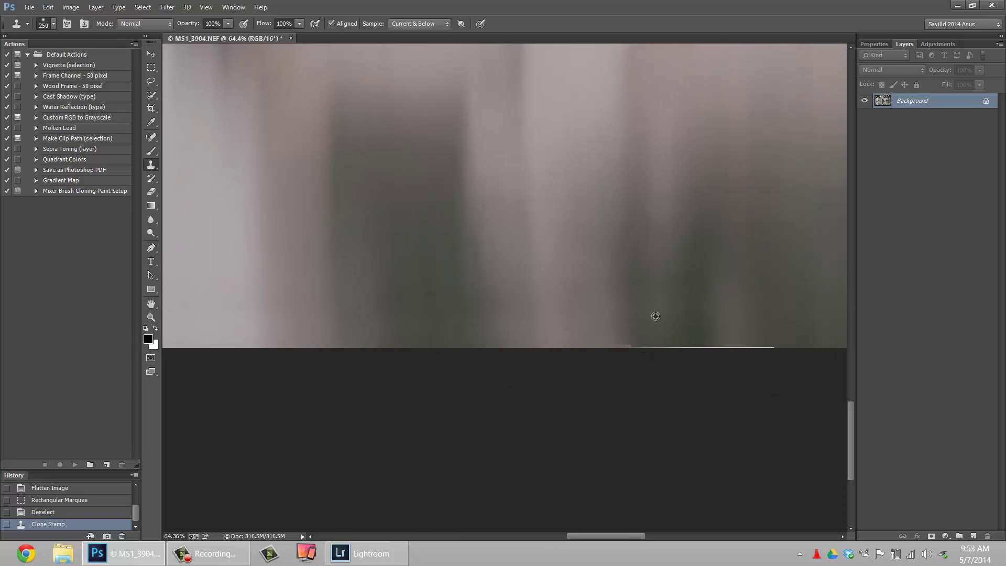
{"action": "left_click", "coordinate": [633, 288], "text": "alt"}
{"action": "mouse_move", "coordinate": [603, 336]}
{"action": "left_mouse_down"}
{"action": "mouse_move", "coordinate": [629, 341]}
{"action": "mouse_move", "coordinate": [591, 359]}
{"action": "mouse_move", "coordinate": [785, 363]}
{"action": "mouse_move", "coordinate": [573, 359]}
{"action": "left_mouse_up"}
{"action": "key", "text": "space"}
{"action": "left_click_drag", "start_coordinate": [325, 333], "coordinate": [613, 345]}
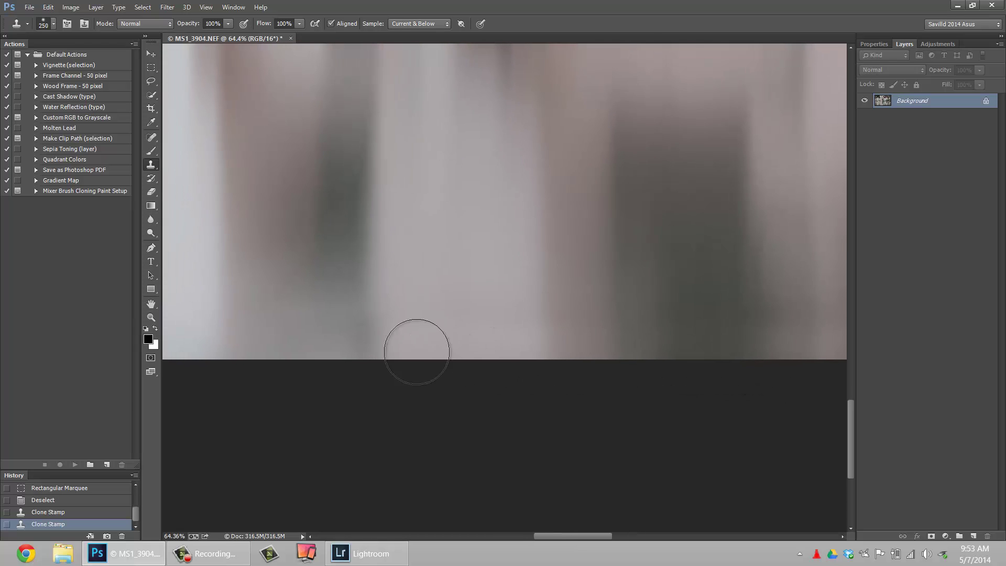
{"action": "key", "text": "space"}
{"action": "left_click_drag", "start_coordinate": [577, 231], "coordinate": [460, 286]}
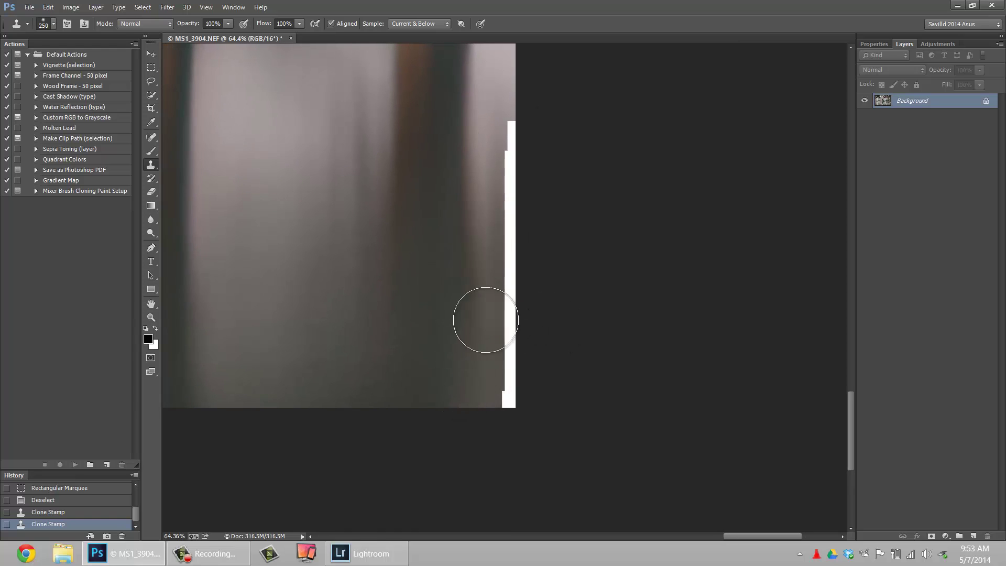
{"action": "scroll", "coordinate": [474, 250], "scroll_direction": "down", "scroll_amount": 4}
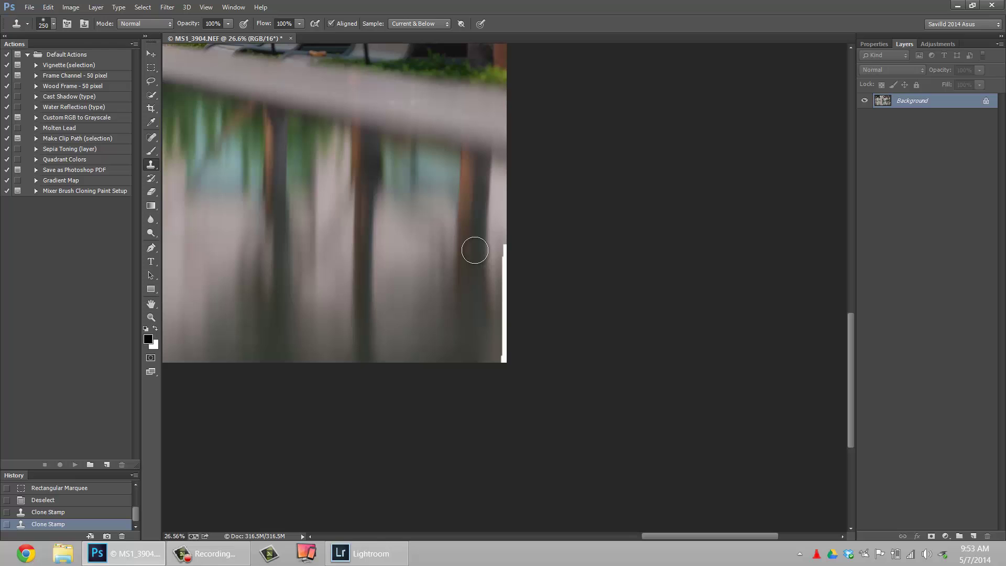
{"action": "key", "text": "m"}
{"action": "scroll", "coordinate": [474, 249], "scroll_direction": "down", "scroll_amount": 2}
Step: Warp the selected lower-right reflection outward to cover the white corner and right-edge gap
{"action": "left_click_drag", "start_coordinate": [532, 382], "coordinate": [289, 131]}
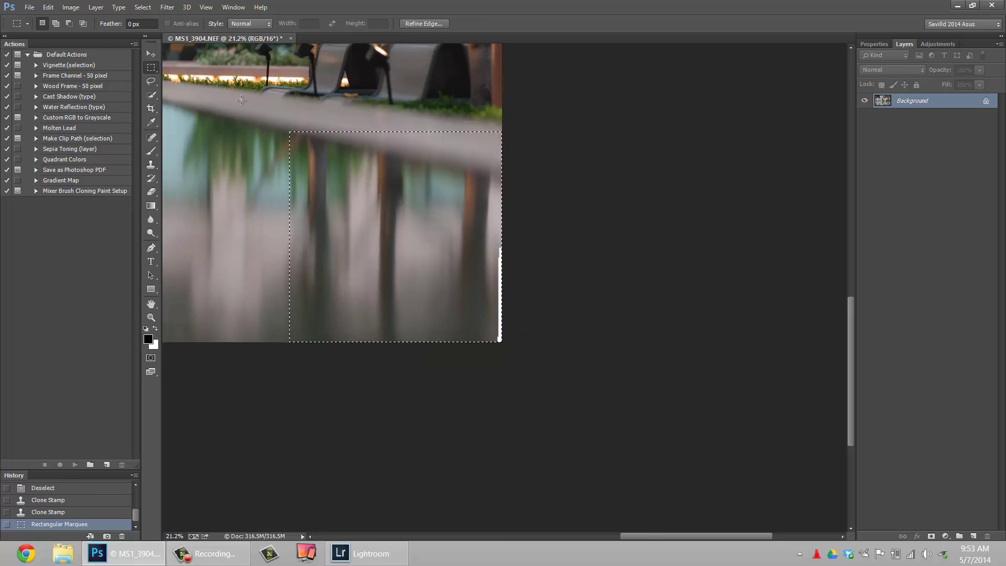
{"action": "left_click", "coordinate": [71, 7]}
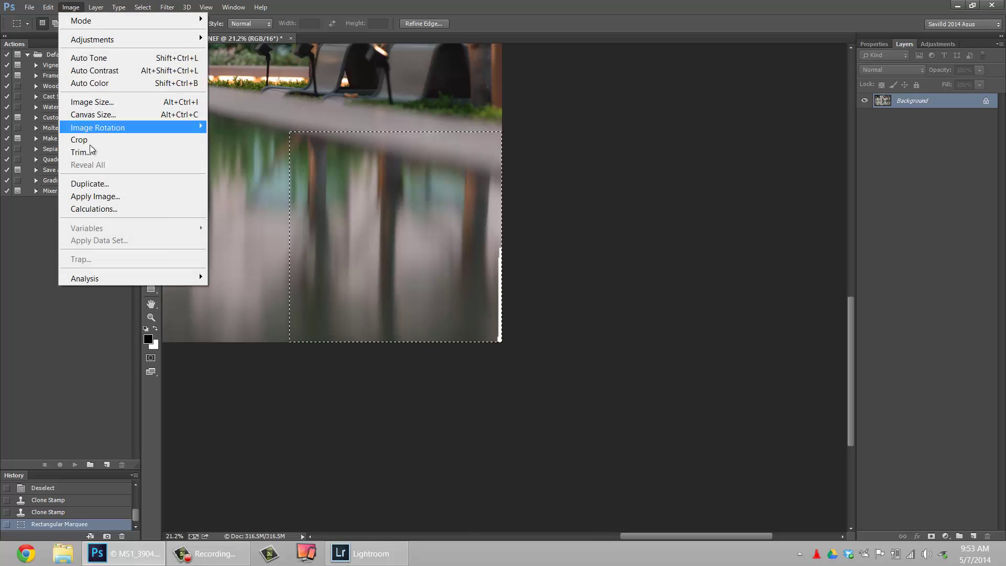
{"action": "mouse_move", "coordinate": [99, 6]}
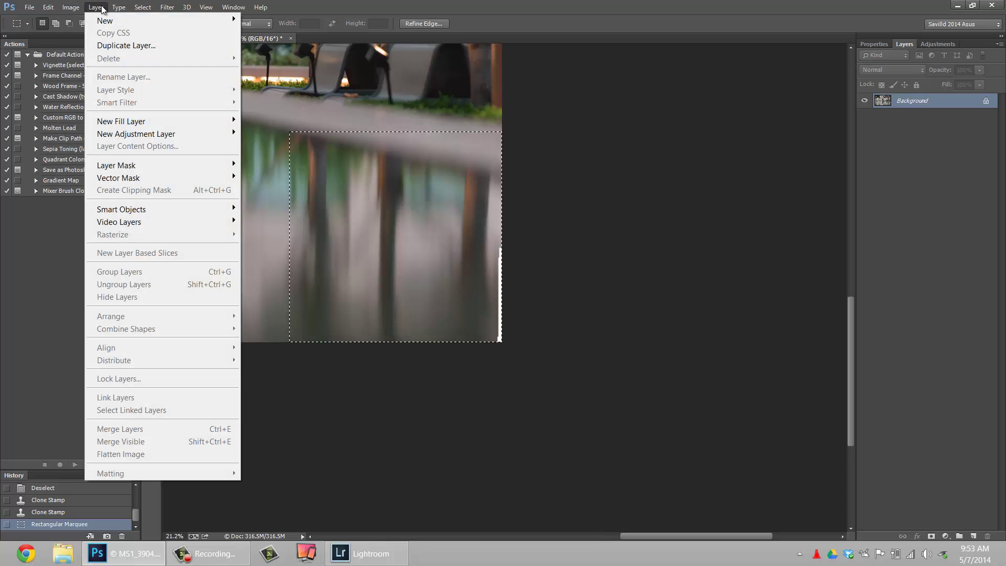
{"action": "mouse_move", "coordinate": [58, 11]}
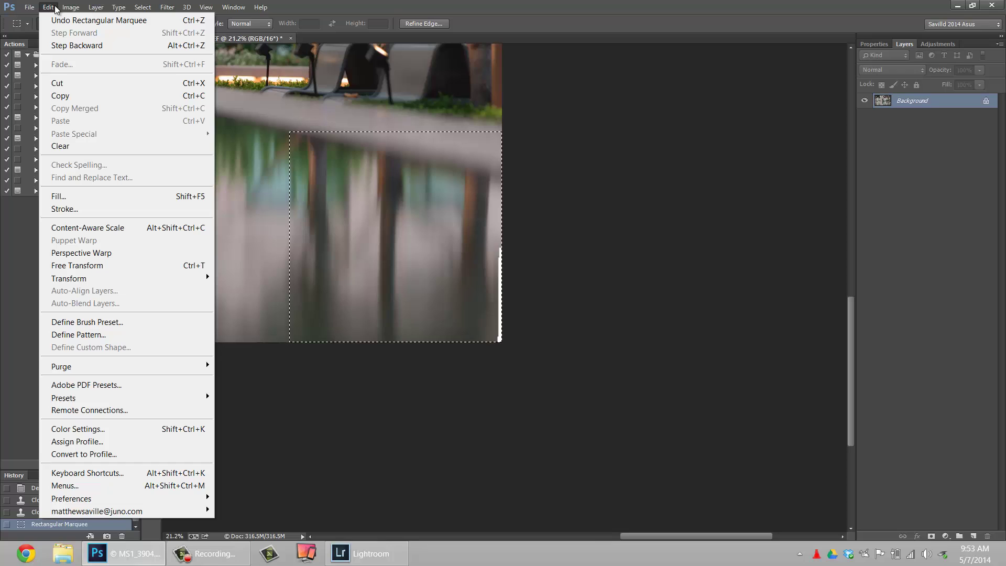
{"action": "mouse_move", "coordinate": [199, 278]}
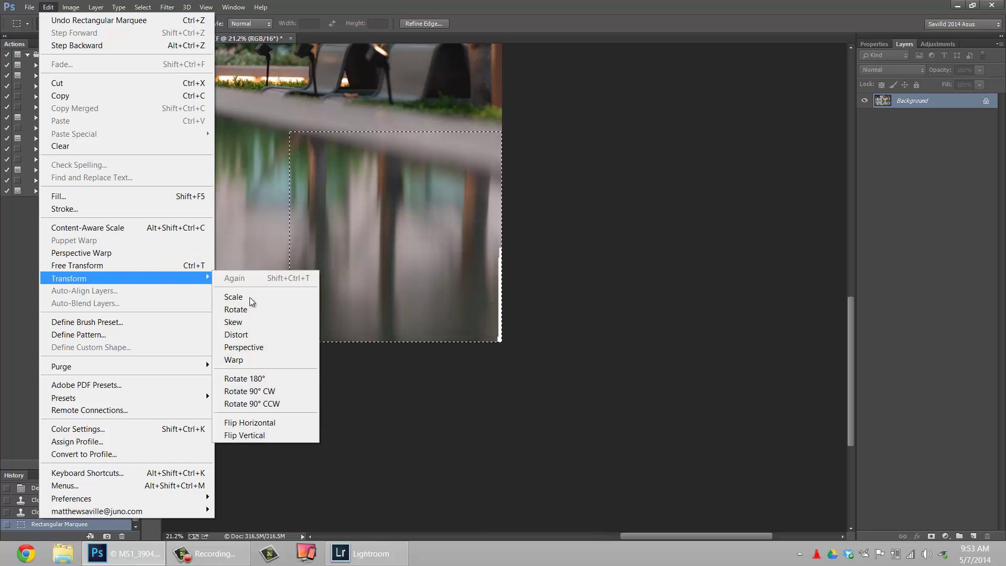
{"action": "left_click", "coordinate": [252, 360]}
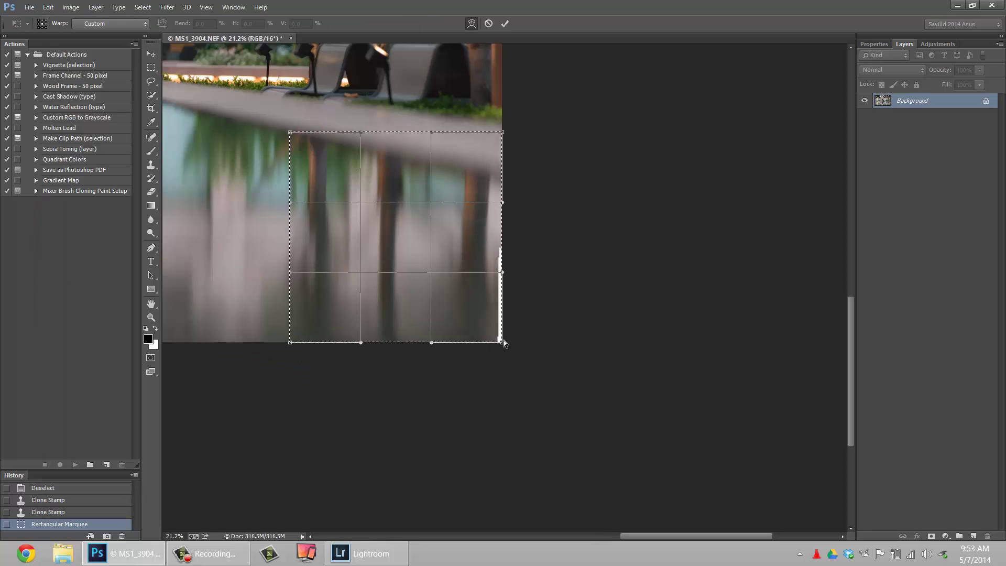
{"action": "mouse_move", "coordinate": [500, 341]}
{"action": "left_mouse_down"}
{"action": "mouse_move", "coordinate": [510, 331]}
{"action": "mouse_move", "coordinate": [513, 350]}
{"action": "left_mouse_up"}
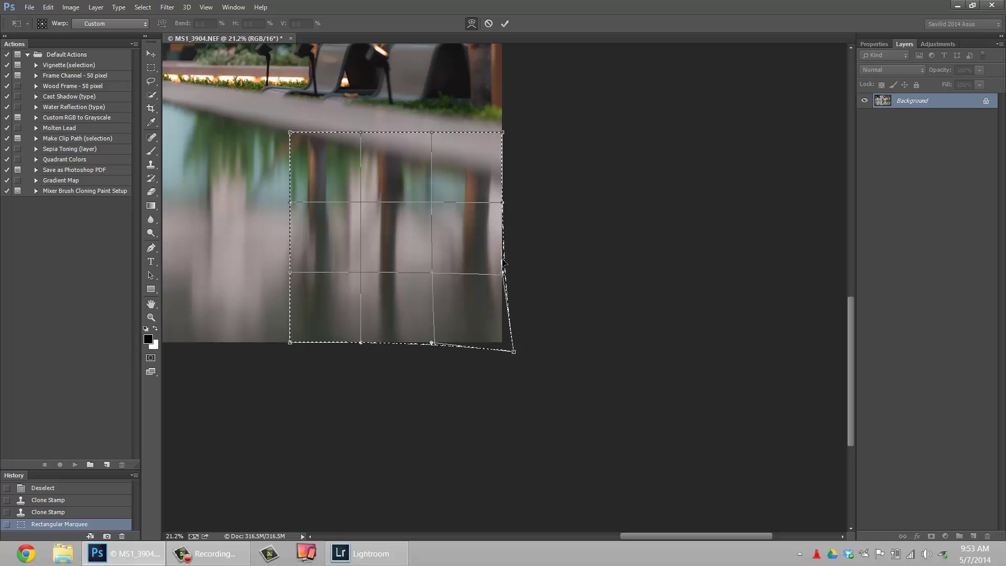
{"action": "left_click_drag", "start_coordinate": [505, 263], "coordinate": [506, 267]}
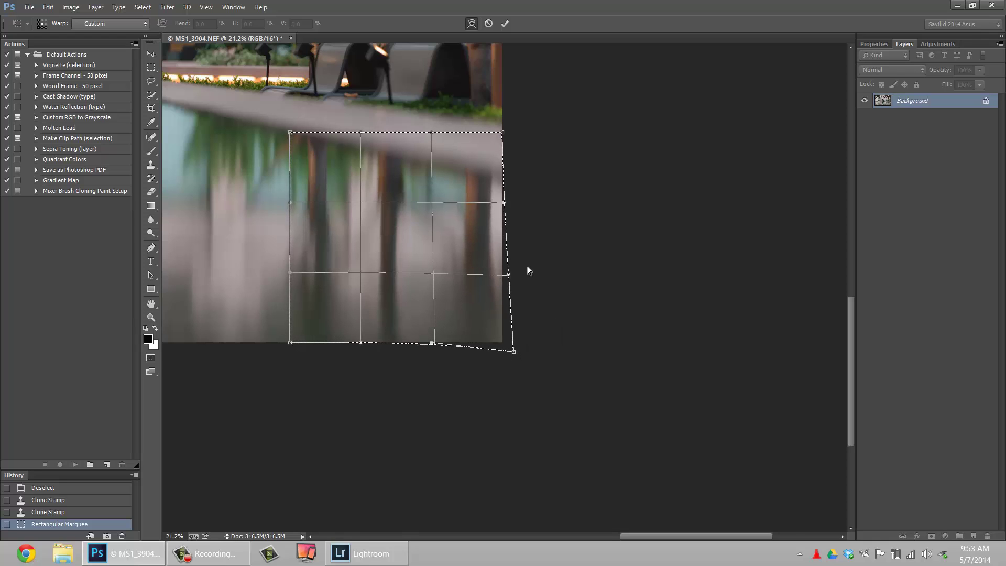
{"action": "key", "text": "Return"}
{"action": "key", "text": "ctrl+d"}
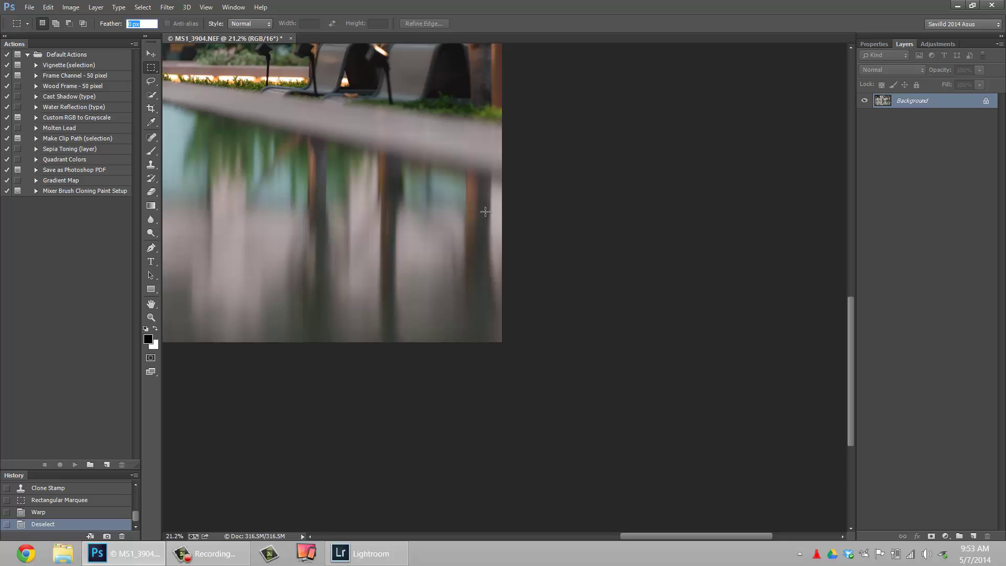
{"action": "mouse_move", "coordinate": [485, 211]}
{"action": "left_mouse_down"}
{"action": "mouse_move", "coordinate": [498, 224]}
{"action": "mouse_move", "coordinate": [497, 266]}
{"action": "left_mouse_up"}
{"action": "key", "text": "ctrl+d"}
Step: Select the upper tree area and warp its top edge up to fill the blank top-right corner
{"action": "scroll", "coordinate": [333, 347], "scroll_direction": "up", "scroll_amount": 1}
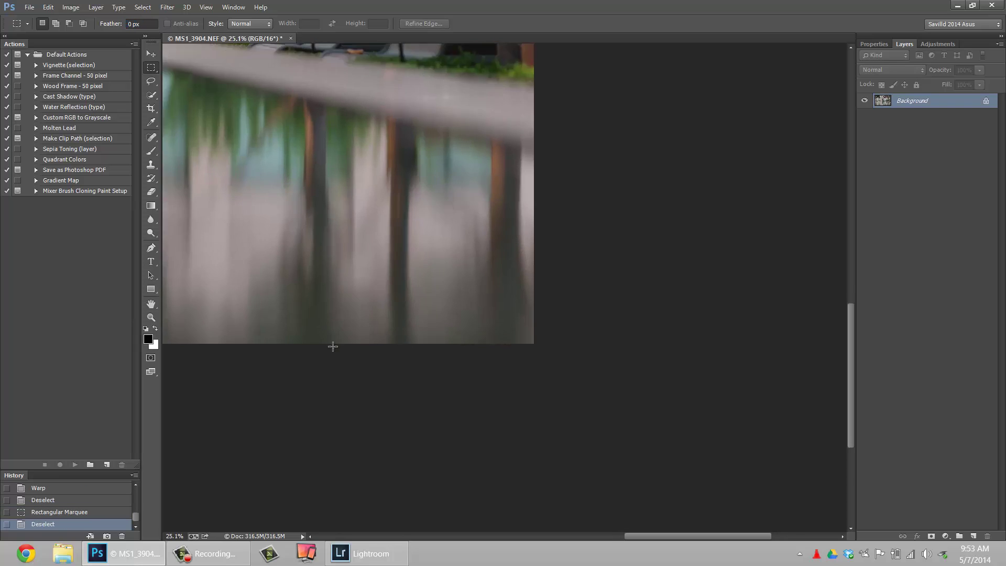
{"action": "scroll", "coordinate": [333, 346], "scroll_direction": "up", "scroll_amount": 3}
{"action": "left_click_drag", "start_coordinate": [614, 231], "coordinate": [494, 426]}
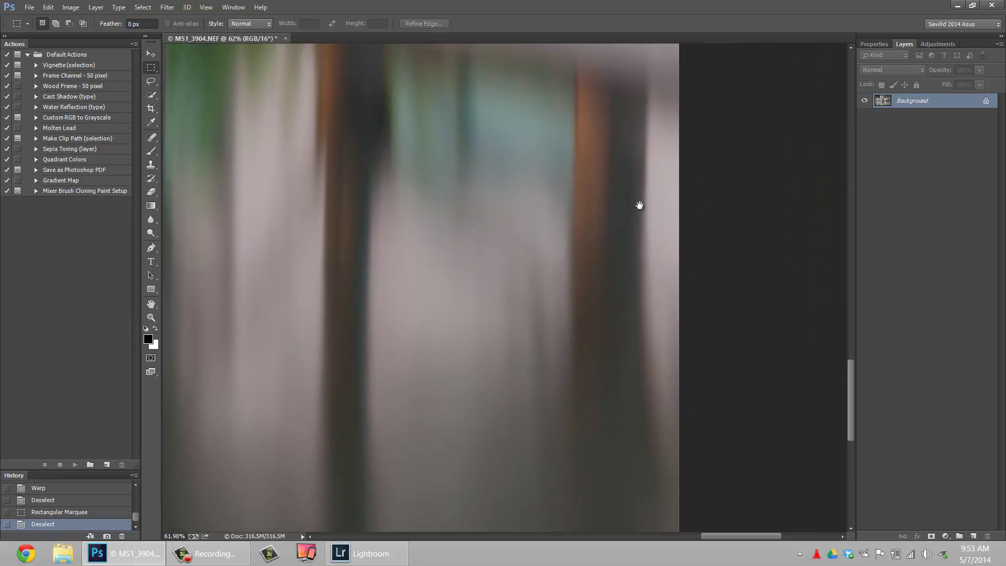
{"action": "left_click_drag", "start_coordinate": [632, 136], "coordinate": [570, 137]}
{"action": "scroll", "coordinate": [605, 294], "scroll_direction": "down", "scroll_amount": 1}
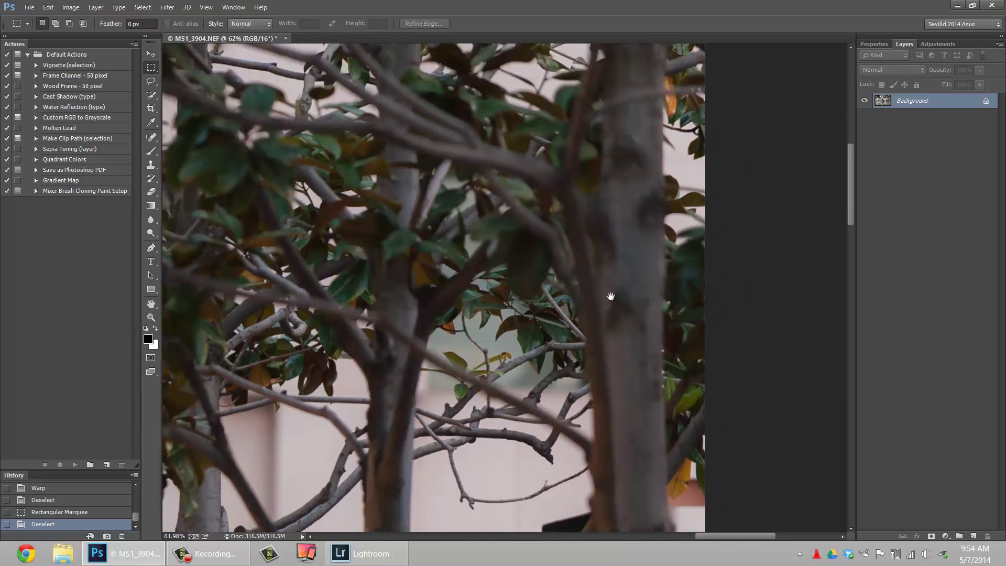
{"action": "left_click_drag", "start_coordinate": [606, 294], "coordinate": [657, 362]}
{"action": "scroll", "coordinate": [657, 362], "scroll_direction": "down", "scroll_amount": 3}
{"action": "mouse_move", "coordinate": [797, 198]}
{"action": "left_mouse_down"}
{"action": "mouse_move", "coordinate": [340, 539]}
{"action": "mouse_move", "coordinate": [247, 376]}
{"action": "left_mouse_up"}
{"action": "key", "text": "alt+e"}
{"action": "mouse_move", "coordinate": [150, 278]}
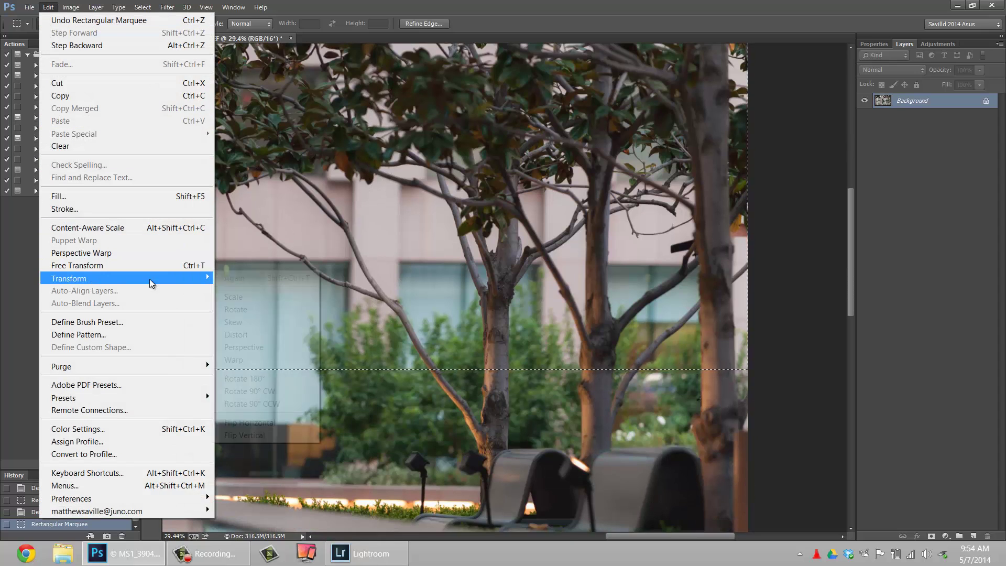
{"action": "left_click", "coordinate": [247, 360]}
{"action": "scroll", "coordinate": [516, 303], "scroll_direction": "down", "scroll_amount": 2}
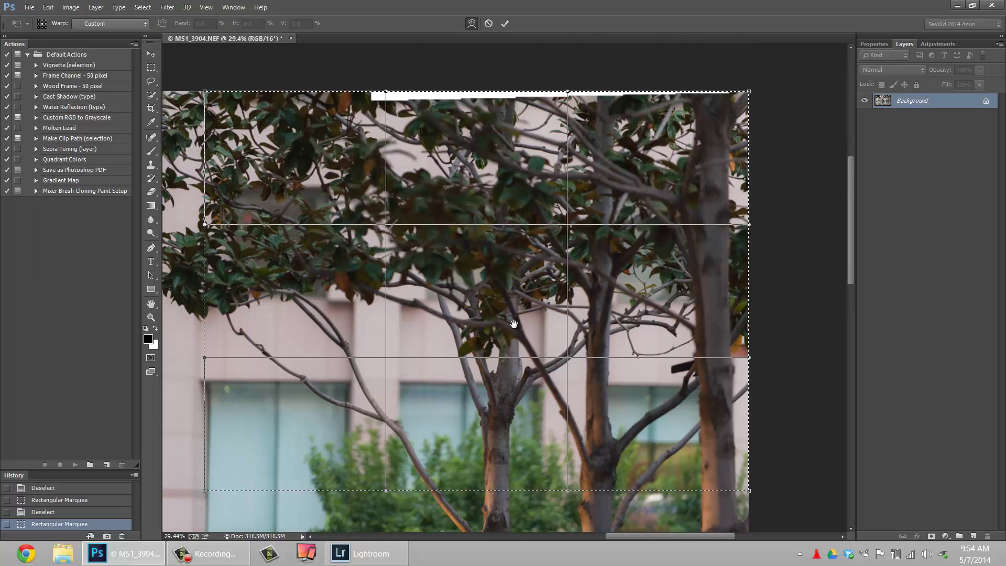
{"action": "scroll", "coordinate": [516, 303], "scroll_direction": "down", "scroll_amount": 2}
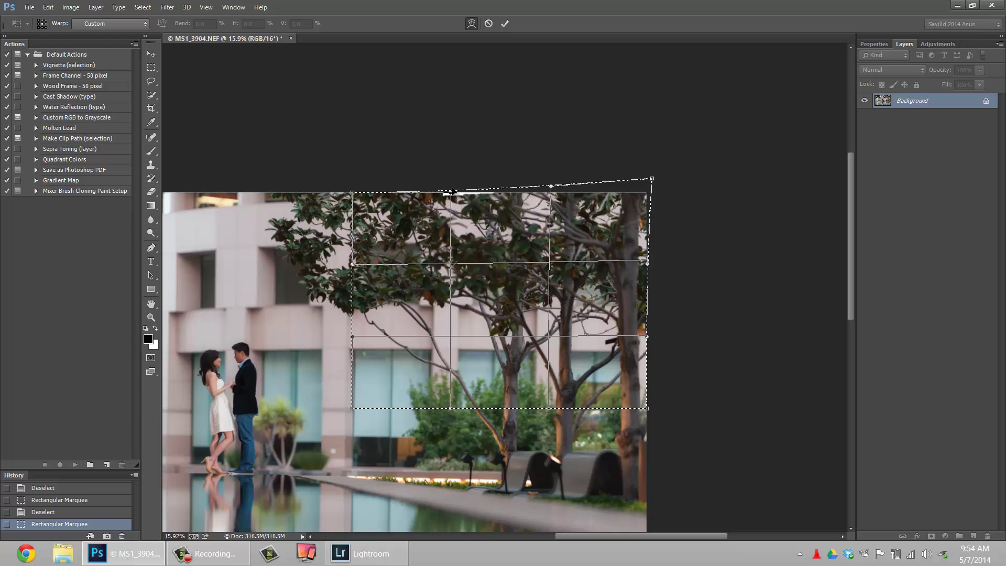
{"action": "left_click_drag", "start_coordinate": [452, 190], "coordinate": [452, 185]}
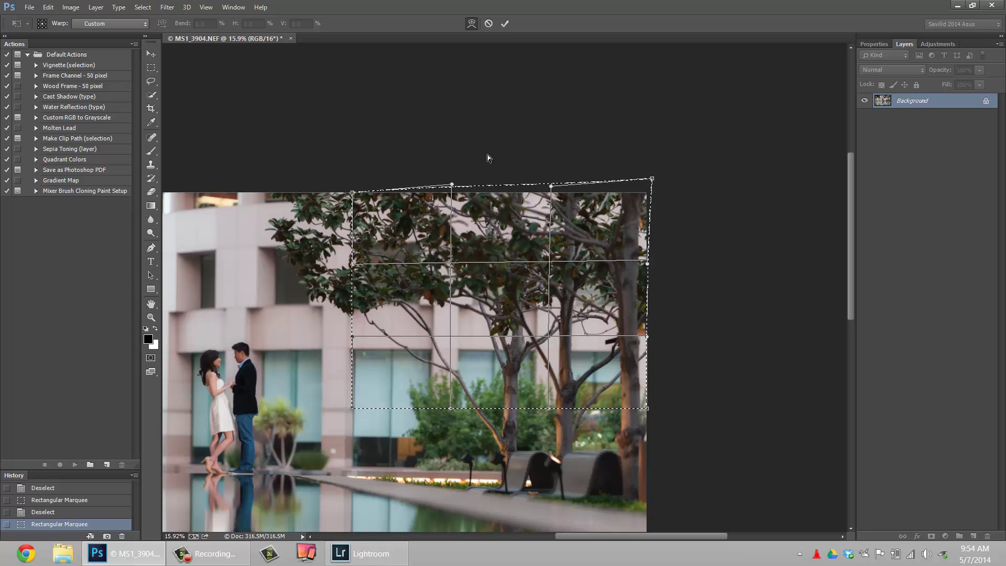
{"action": "key", "text": "Return"}
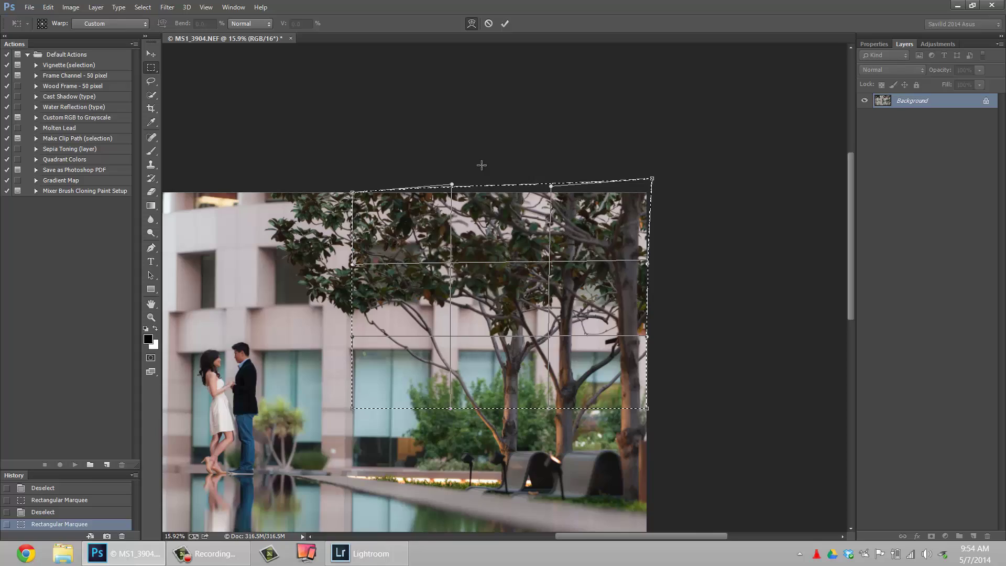
{"action": "key", "text": "ctrl+d"}
Step: Pan across the bare branches to the tree trunks to inspect the filled top edge
{"action": "scroll", "coordinate": [359, 209], "scroll_direction": "up", "scroll_amount": 5}
{"action": "left_click_drag", "start_coordinate": [484, 282], "coordinate": [566, 136]}
{"action": "left_click_drag", "start_coordinate": [603, 367], "coordinate": [386, 251]}
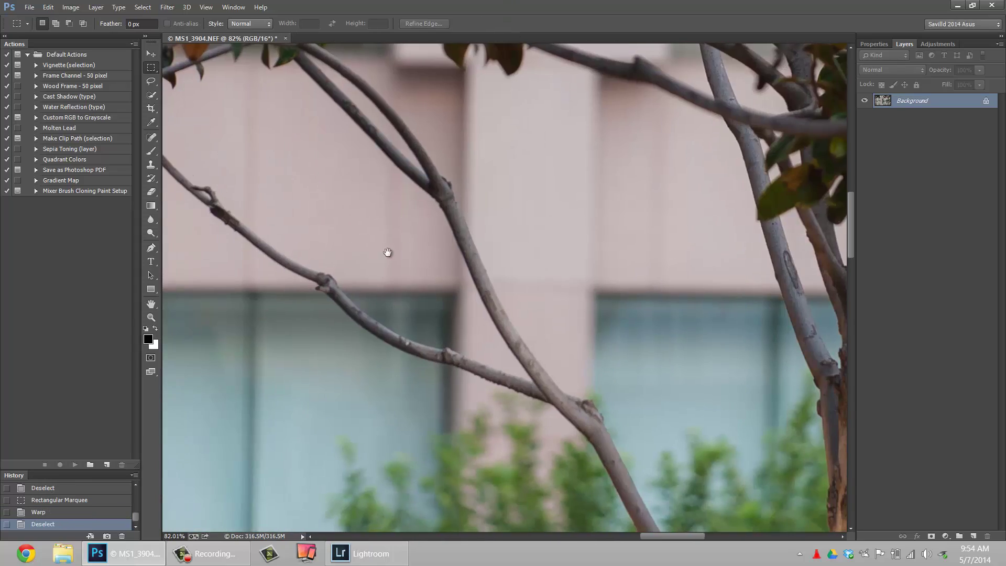
{"action": "left_click_drag", "start_coordinate": [603, 293], "coordinate": [449, 287]}
{"action": "left_click_drag", "start_coordinate": [568, 332], "coordinate": [904, 326]}
{"action": "left_click_drag", "start_coordinate": [576, 293], "coordinate": [289, 357]}
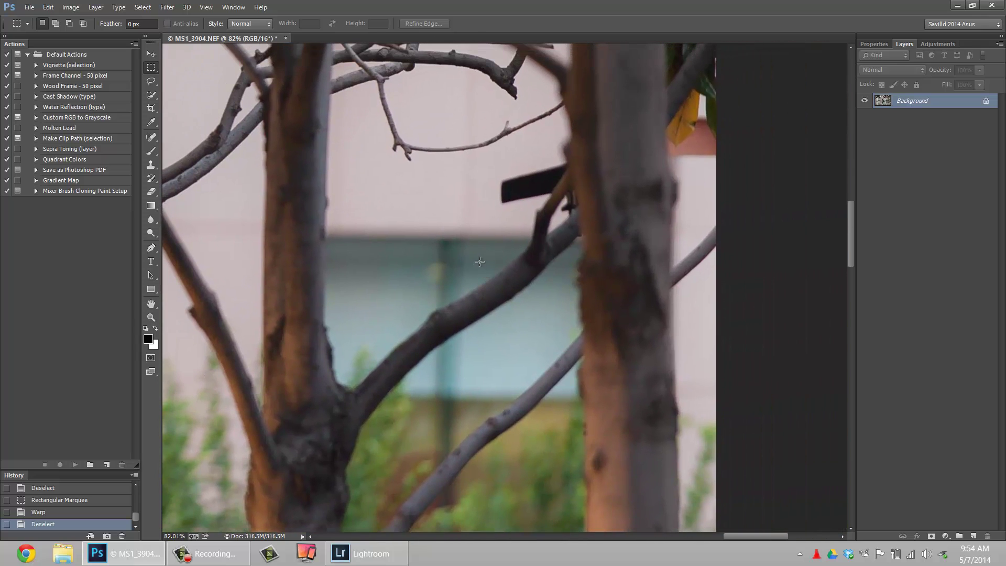
Step: Clone-stamp pale wall texture over the dark bar between the branches with an 80 px brush
{"action": "key", "text": "s"}
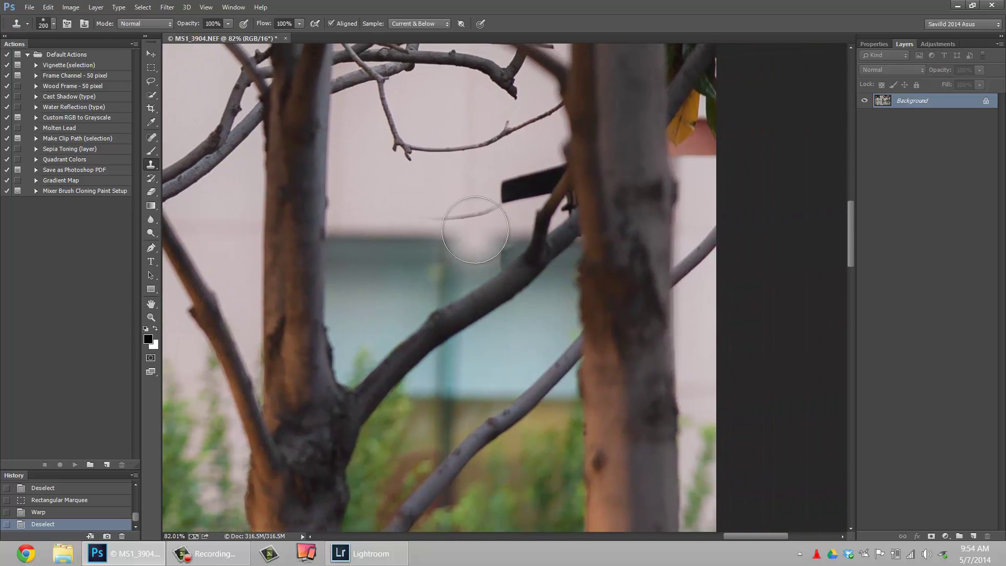
{"action": "key", "text": "bracketleft"}
{"action": "key", "text": "bracketleft"}
{"action": "key", "text": "bracketleft"}
{"action": "key", "text": "bracketleft"}
{"action": "key", "text": "bracketleft"}
{"action": "key", "text": "bracketleft"}
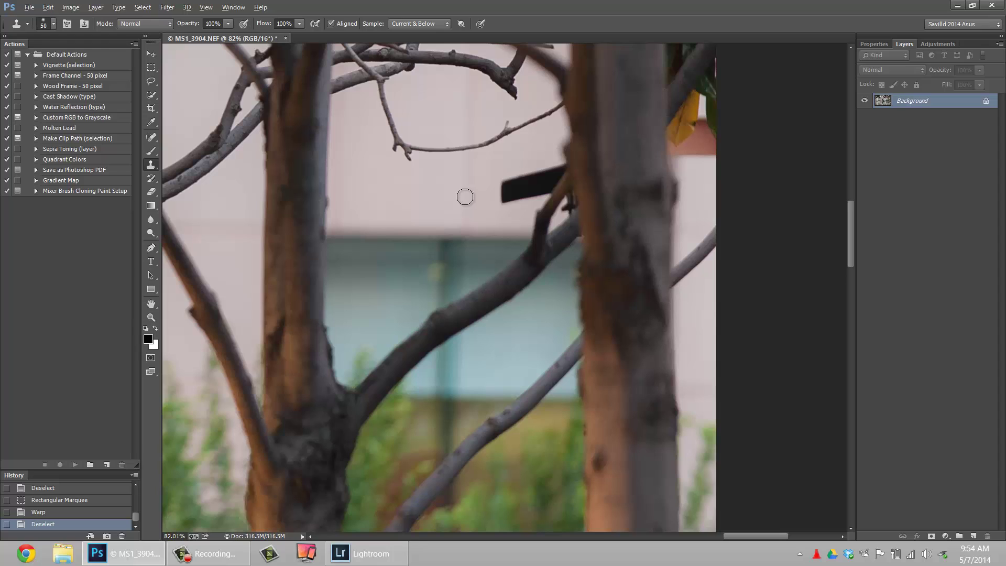
{"action": "left_click", "coordinate": [502, 184]}
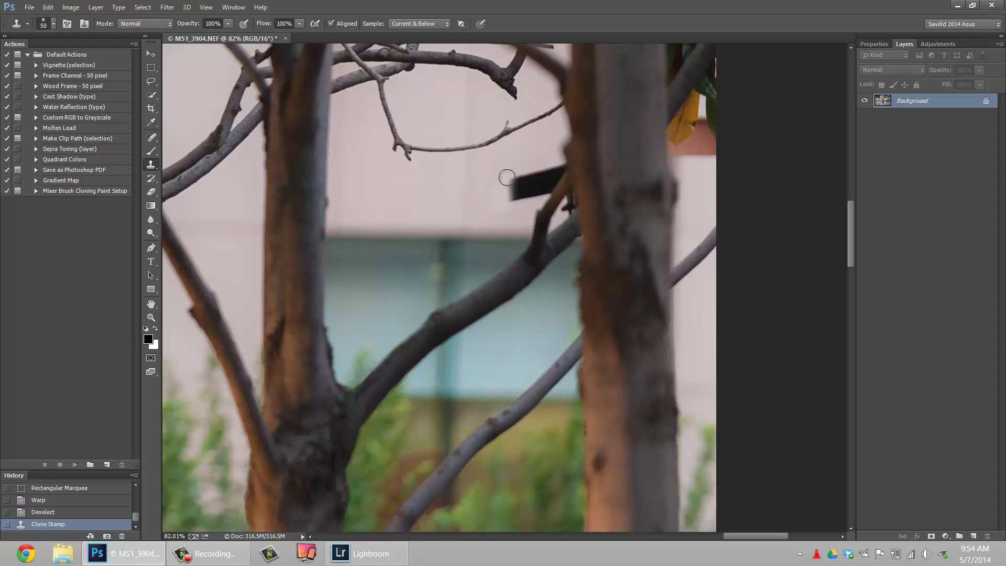
{"action": "left_click", "coordinate": [507, 177]}
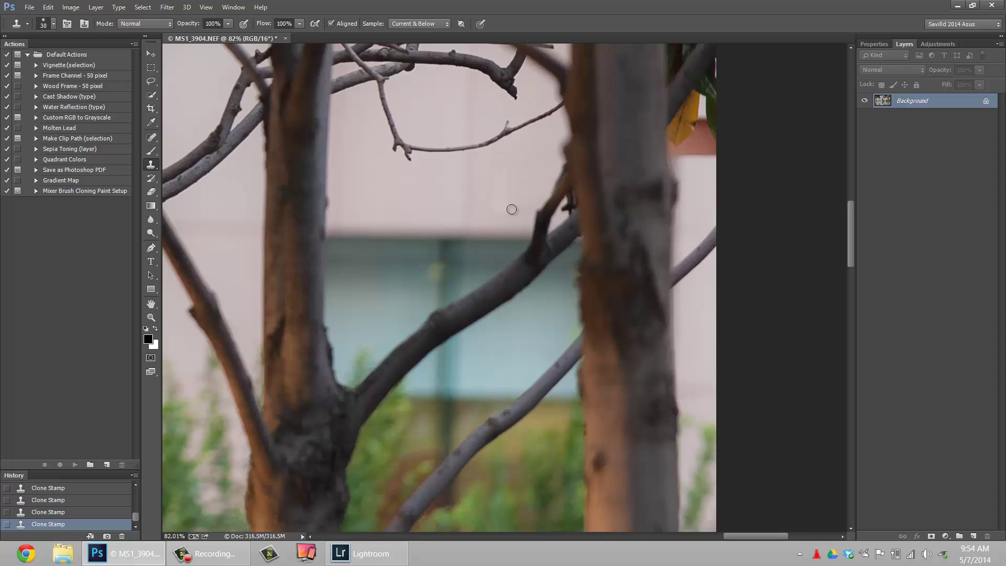
{"action": "scroll", "coordinate": [512, 209], "scroll_direction": "down", "scroll_amount": 8}
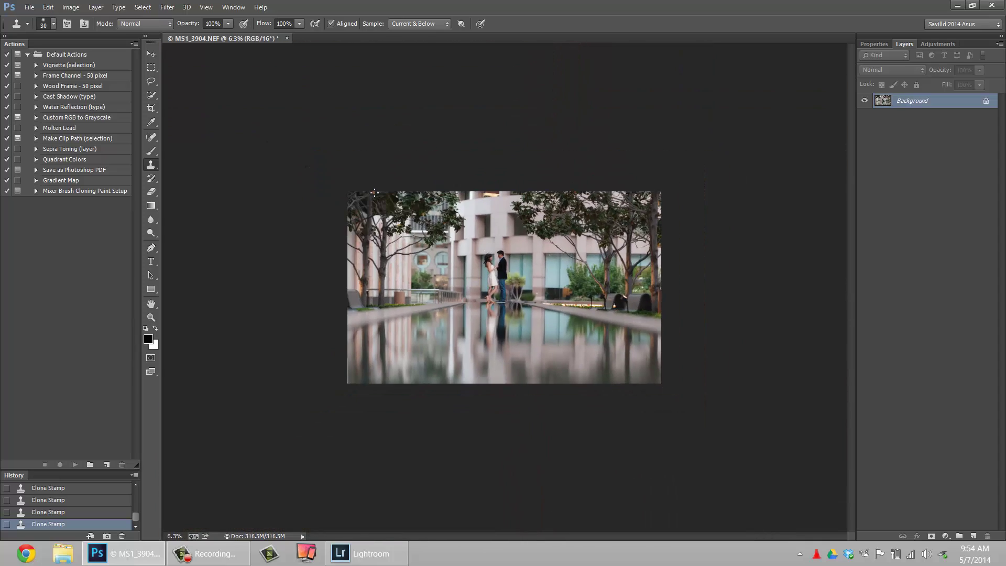
Step: Marquee the lower-left reflection and warp its bottom-left corner out to fill the blank left sliver
{"action": "scroll", "coordinate": [486, 311], "scroll_direction": "up", "scroll_amount": 5}
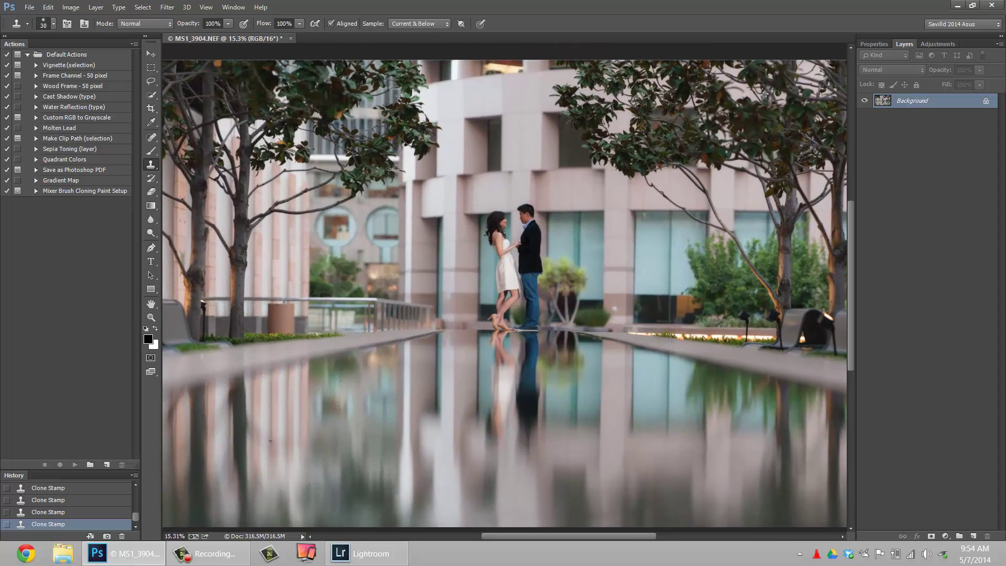
{"action": "left_click_drag", "start_coordinate": [442, 273], "coordinate": [615, 220]}
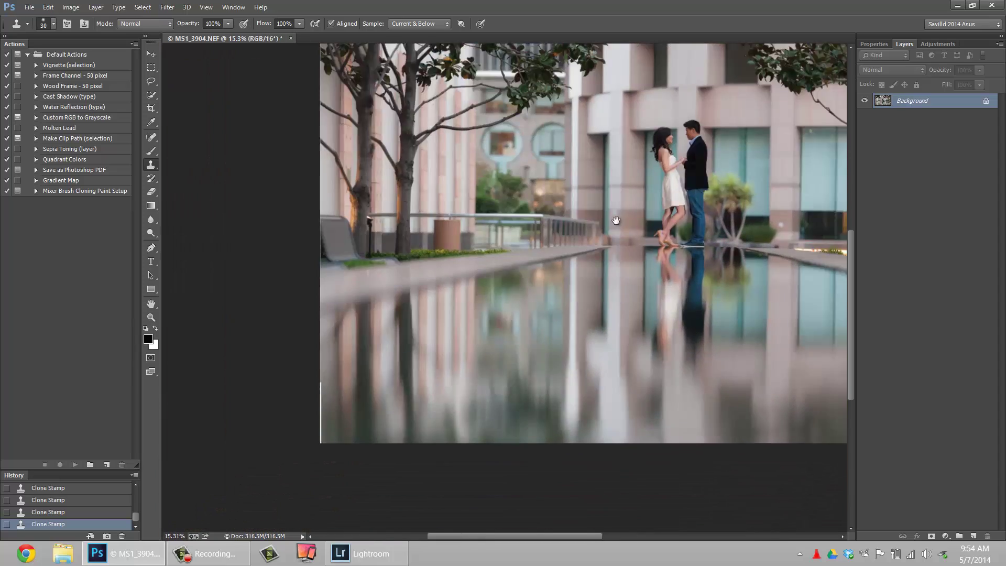
{"action": "scroll", "coordinate": [510, 352], "scroll_direction": "up", "scroll_amount": 4}
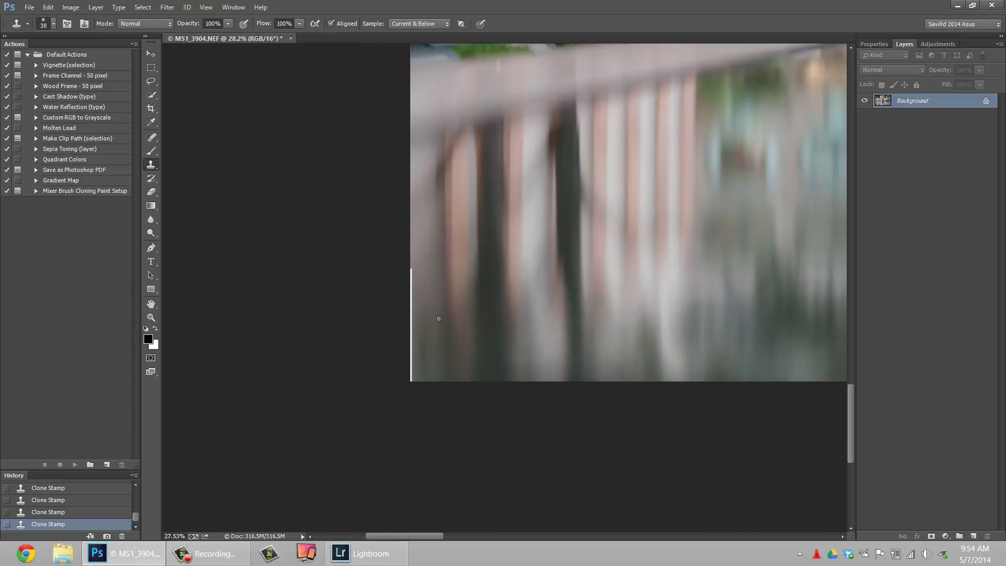
{"action": "scroll", "coordinate": [438, 318], "scroll_direction": "down", "scroll_amount": 1}
{"action": "key", "text": "m"}
{"action": "scroll", "coordinate": [387, 413], "scroll_direction": "down", "scroll_amount": 3}
{"action": "left_click_drag", "start_coordinate": [375, 410], "coordinate": [604, 196]}
{"action": "left_click", "coordinate": [47, 6]}
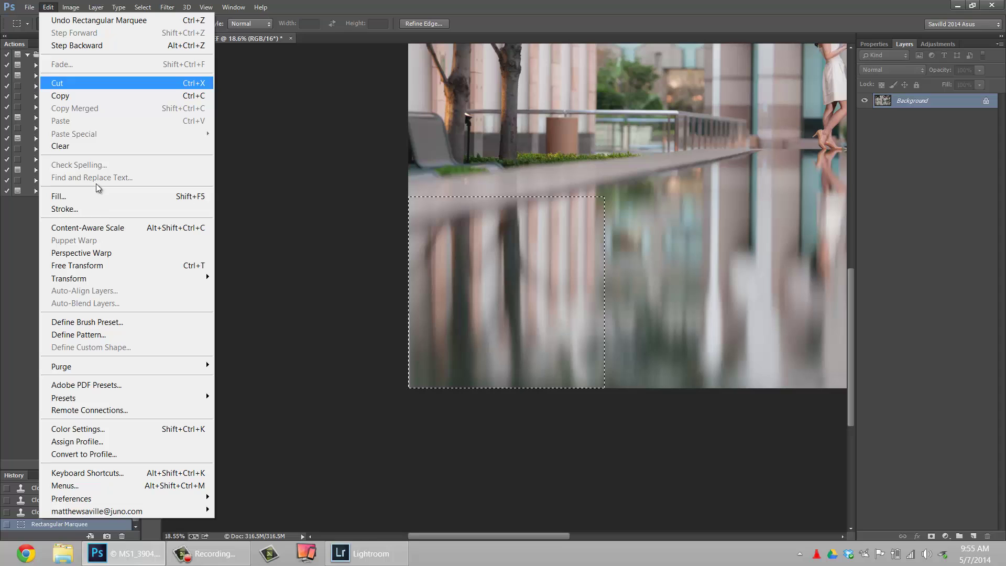
{"action": "mouse_move", "coordinate": [134, 278]}
{"action": "left_click", "coordinate": [251, 361]}
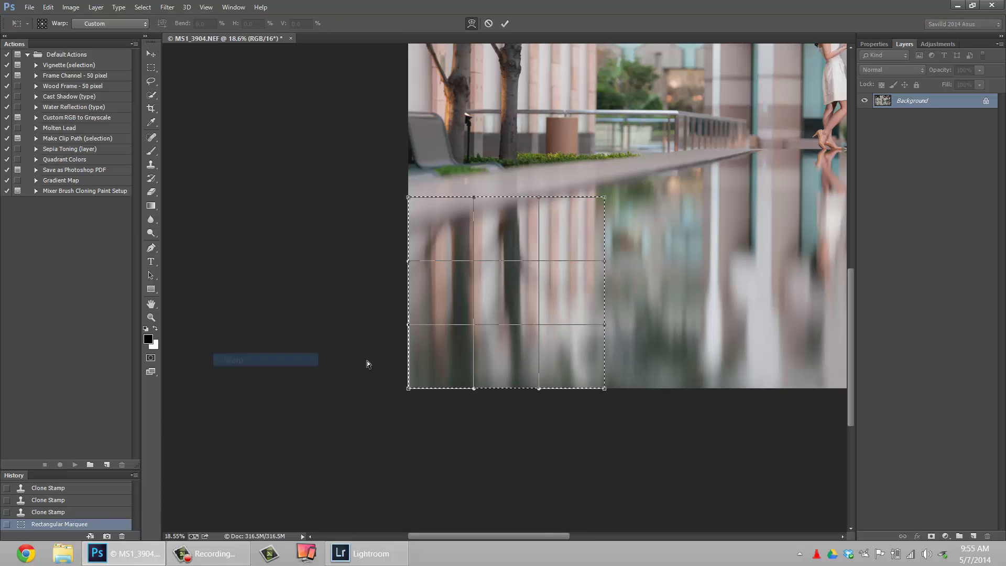
{"action": "left_click_drag", "start_coordinate": [409, 388], "coordinate": [401, 394]}
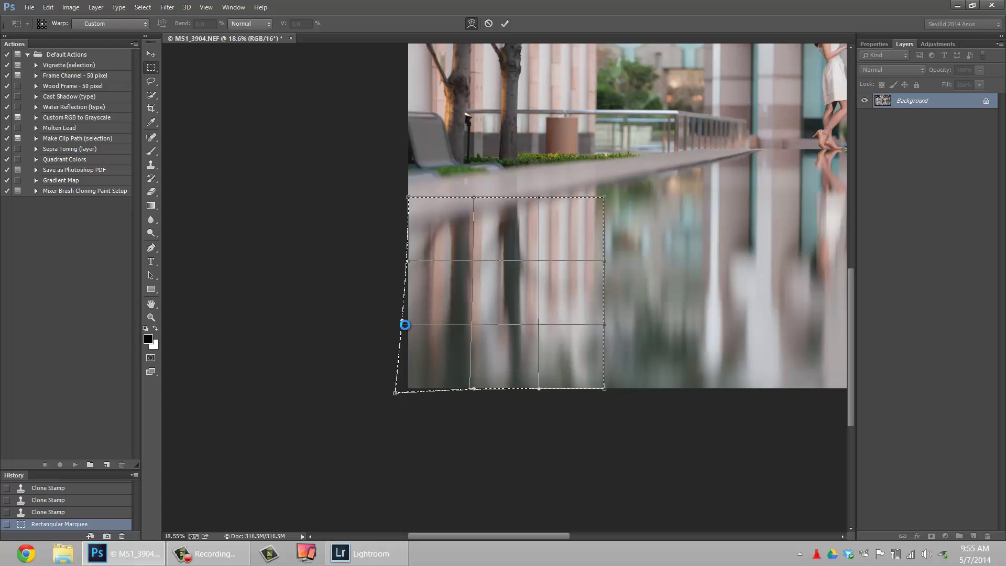
{"action": "left_click", "coordinate": [708, 325]}
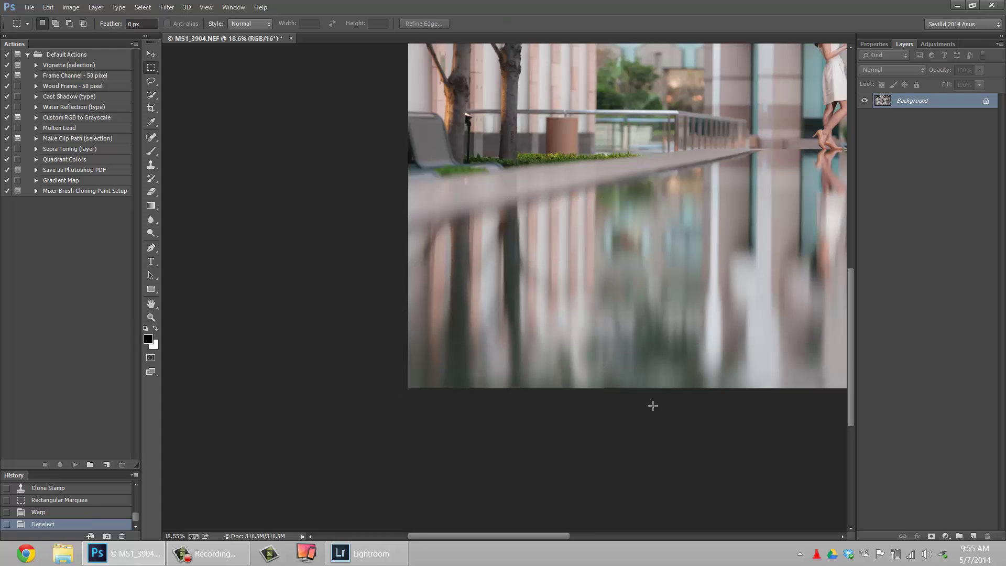
Step: Clone-stamp out the thin white line along the photo's bottom edge
{"action": "scroll", "coordinate": [653, 405], "scroll_direction": "up", "scroll_amount": 10}
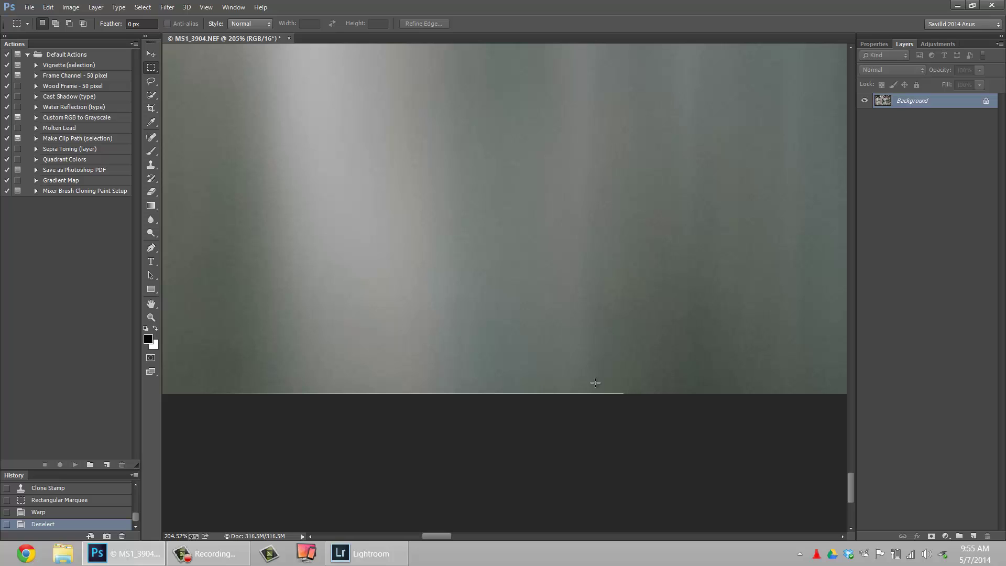
{"action": "key", "text": "s"}
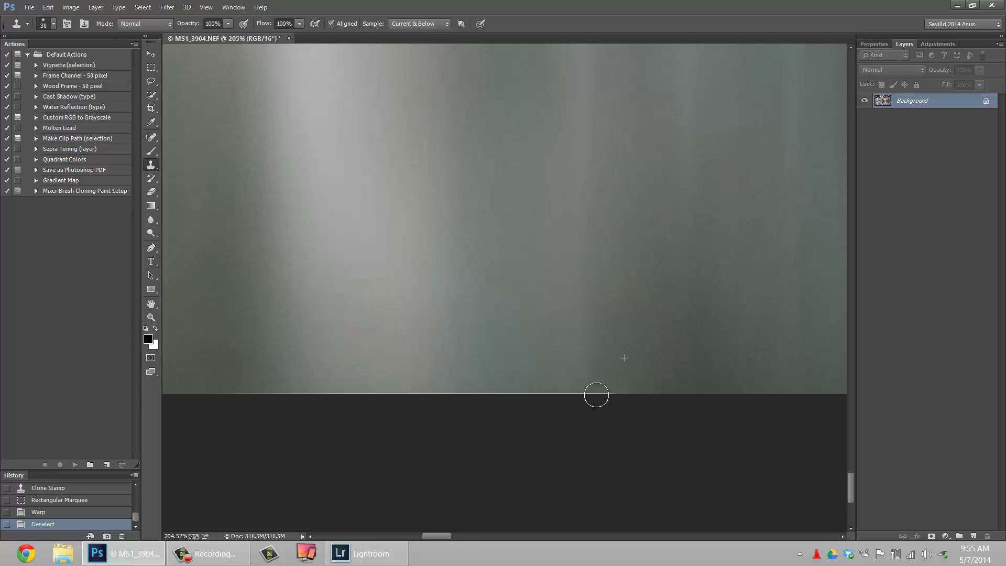
{"action": "mouse_move", "coordinate": [596, 394]}
{"action": "left_mouse_down"}
{"action": "mouse_move", "coordinate": [240, 384]}
{"action": "mouse_move", "coordinate": [528, 397]}
{"action": "left_mouse_up"}
Step: Zoom back out and save the panorama as MS1_3895-Edit.tif
{"action": "scroll", "coordinate": [453, 394], "scroll_direction": "down", "scroll_amount": 8}
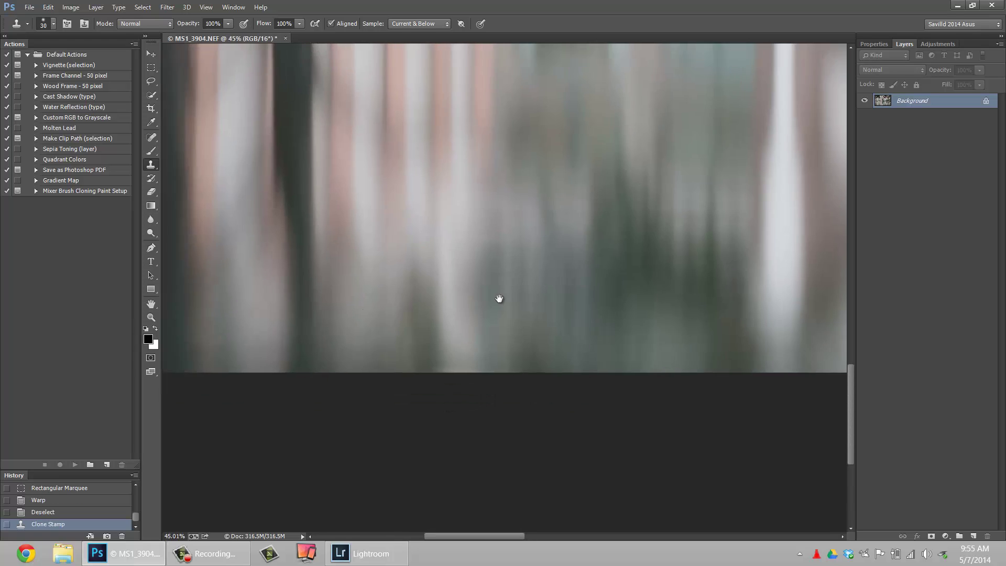
{"action": "scroll", "coordinate": [543, 323], "scroll_direction": "down", "scroll_amount": 4}
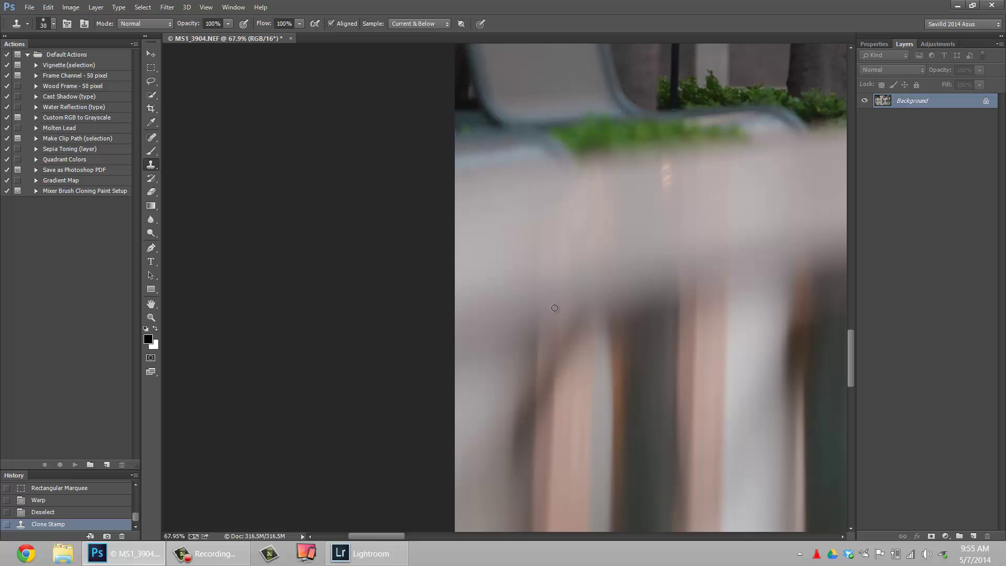
{"action": "scroll", "coordinate": [551, 304], "scroll_direction": "down", "scroll_amount": 1}
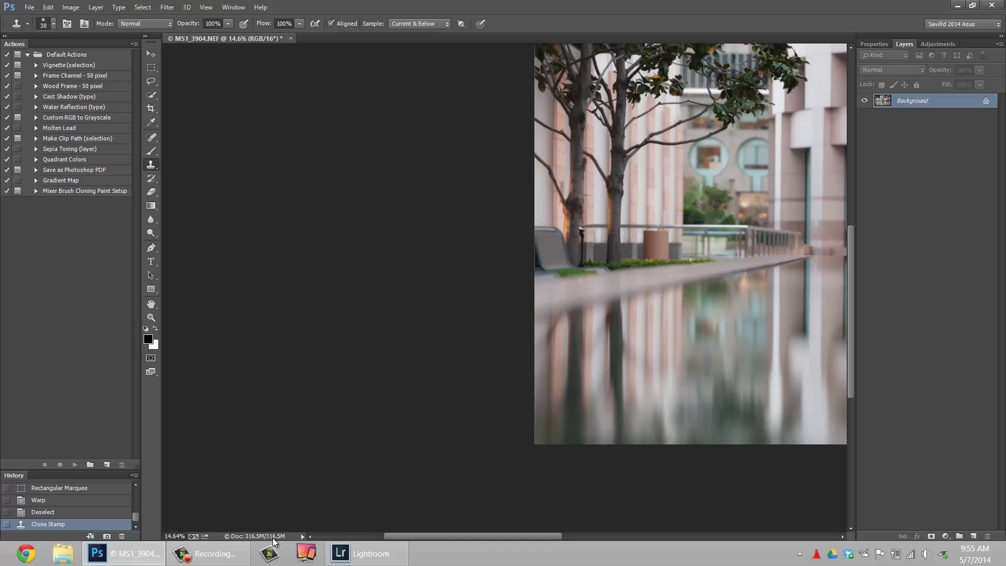
{"action": "key", "text": "ctrl+s"}
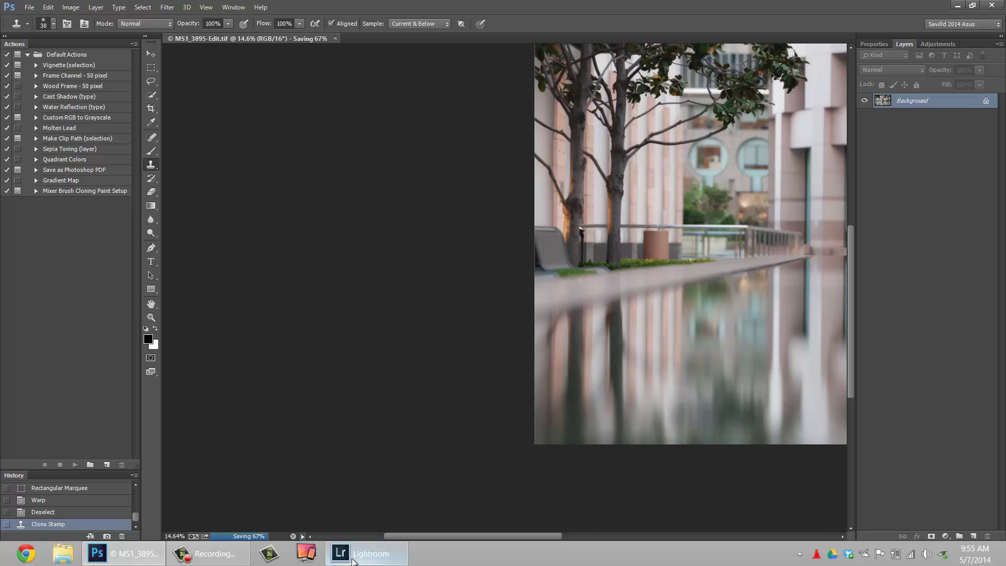
Step: Crop MS1_3895-Edit.tif in Lightroom to a 16 x 9 frame stretched across the full width
{"action": "left_click", "coordinate": [371, 559]}
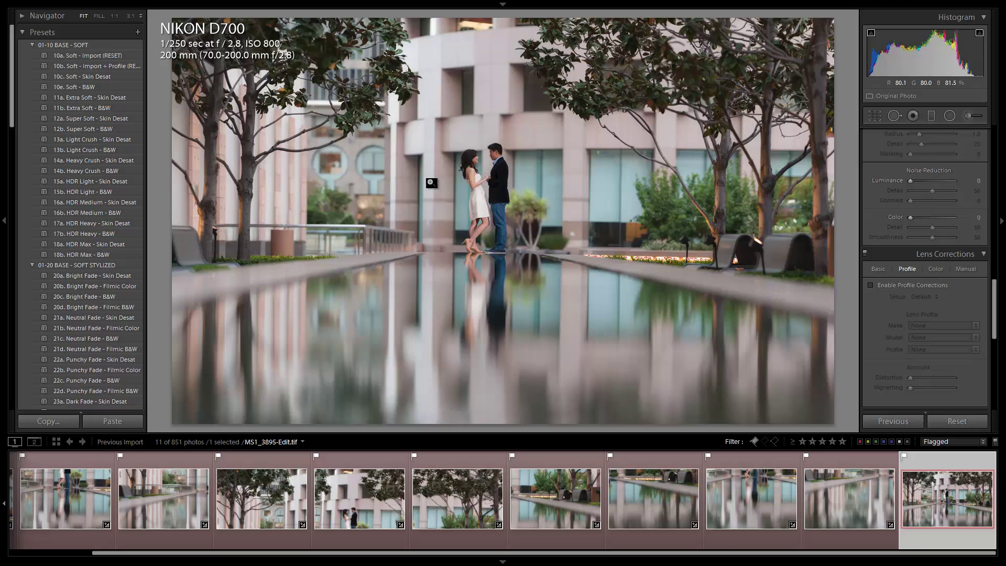
{"action": "key", "text": "r"}
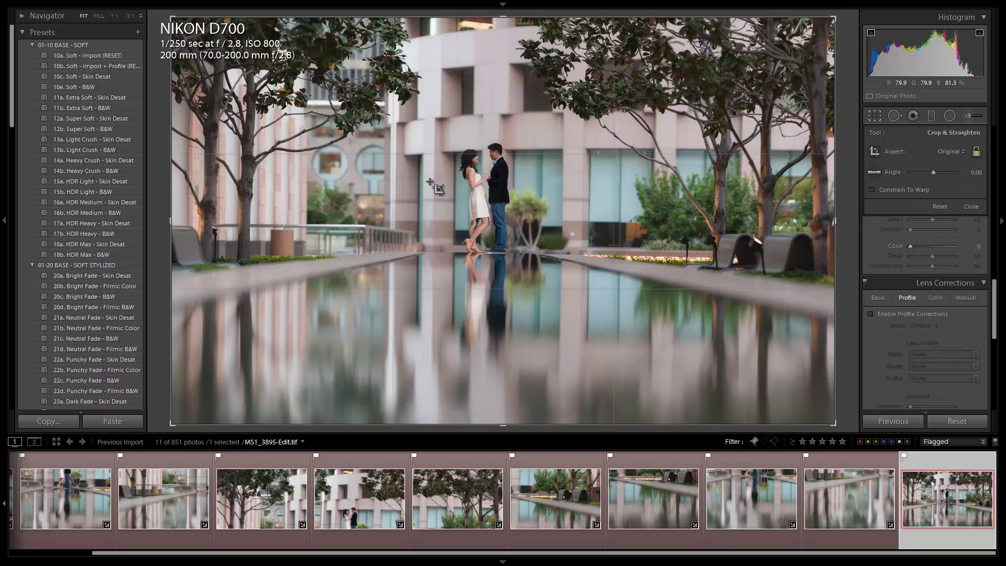
{"action": "left_click", "coordinate": [949, 151]}
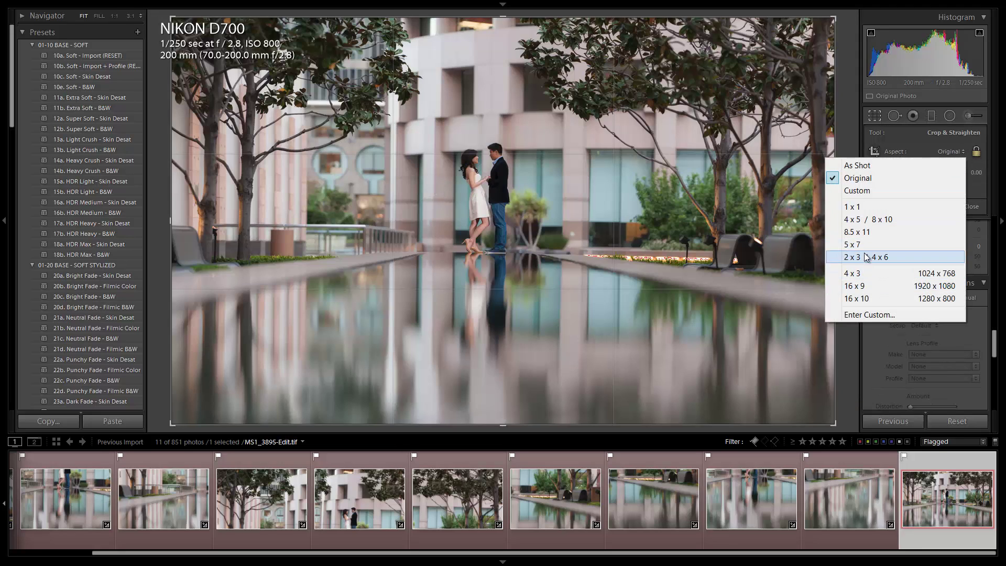
{"action": "left_click", "coordinate": [863, 256]}
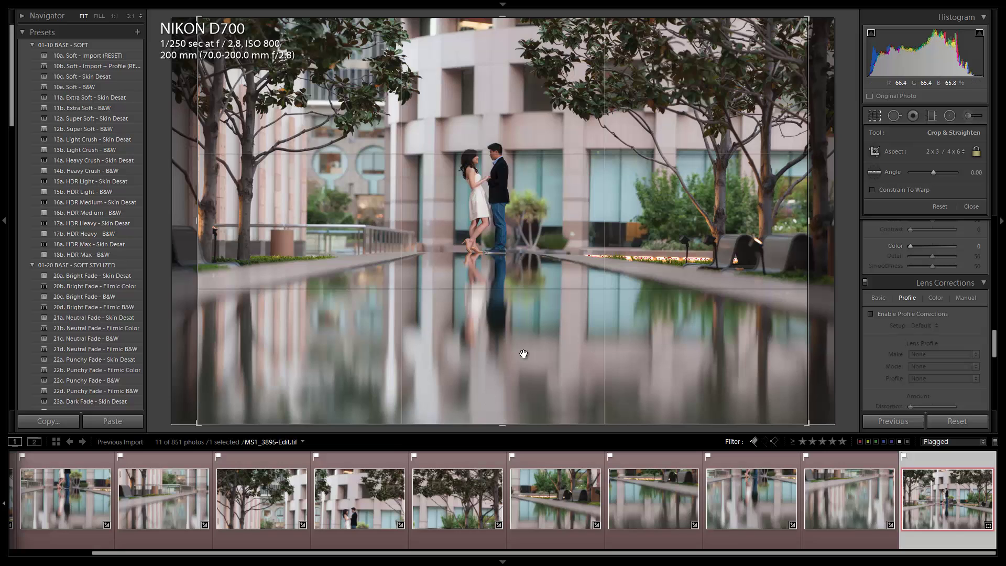
{"action": "mouse_move", "coordinate": [810, 406]}
{"action": "left_mouse_down"}
{"action": "mouse_move", "coordinate": [804, 419]}
{"action": "mouse_move", "coordinate": [789, 414]}
{"action": "mouse_move", "coordinate": [807, 414]}
{"action": "left_mouse_up"}
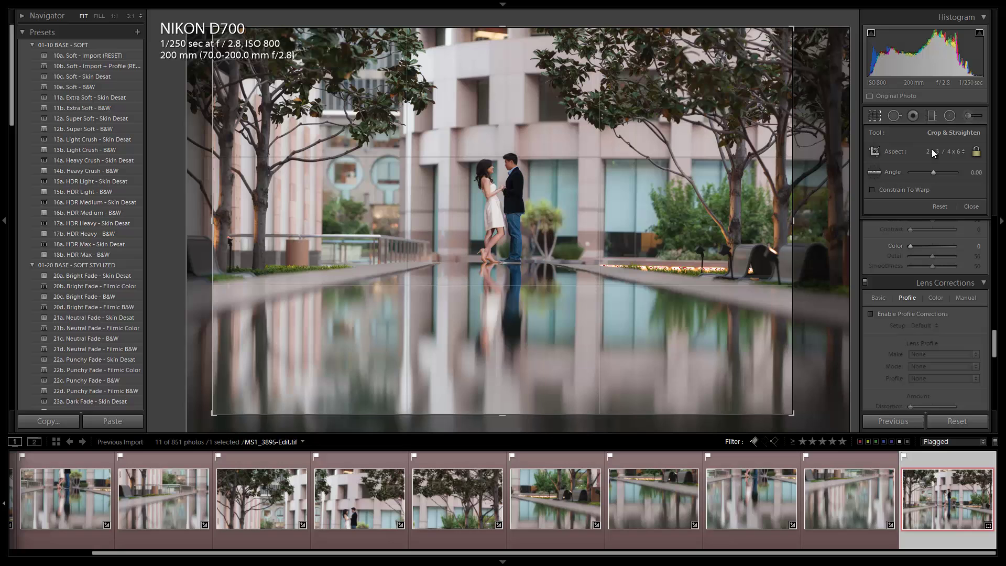
{"action": "left_click", "coordinate": [944, 150]}
{"action": "left_click", "coordinate": [894, 286]}
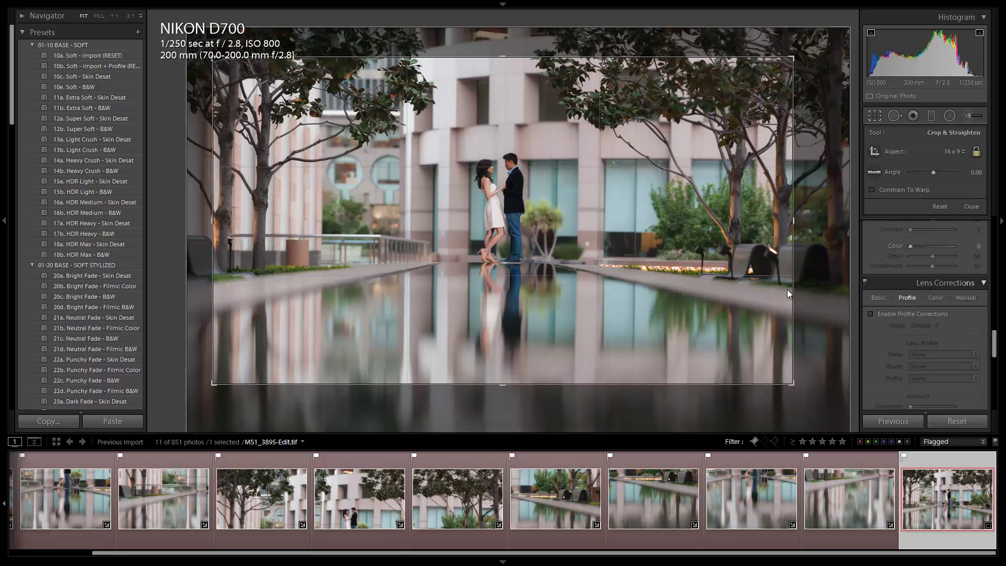
{"action": "left_click_drag", "start_coordinate": [799, 239], "coordinate": [848, 241]}
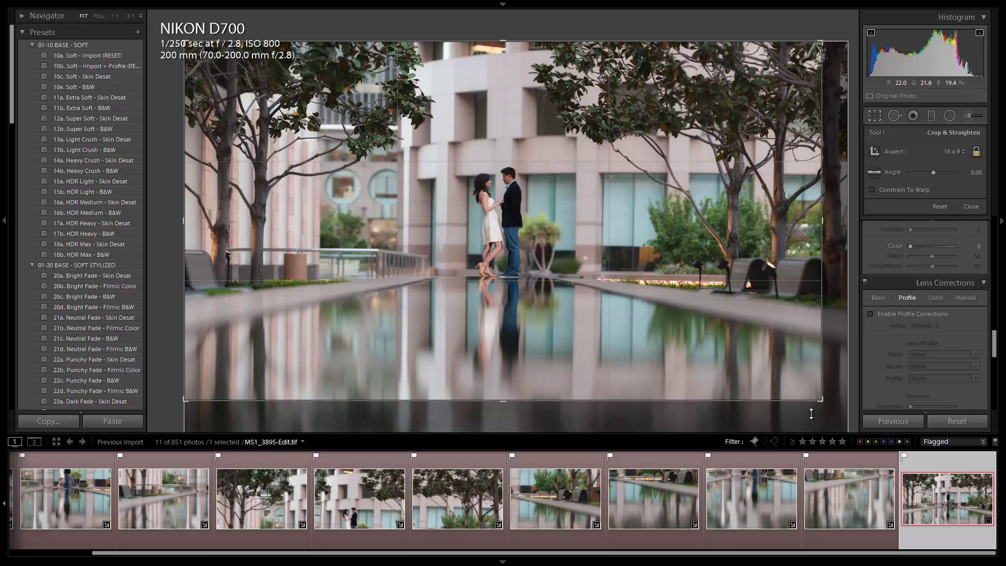
{"action": "left_click_drag", "start_coordinate": [812, 410], "coordinate": [793, 348]}
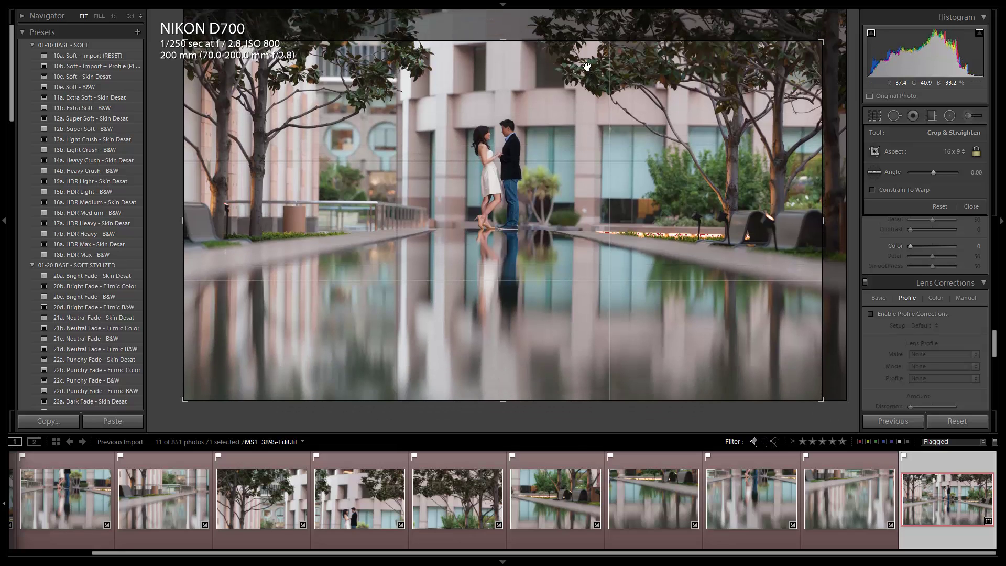
{"action": "key", "text": "Return"}
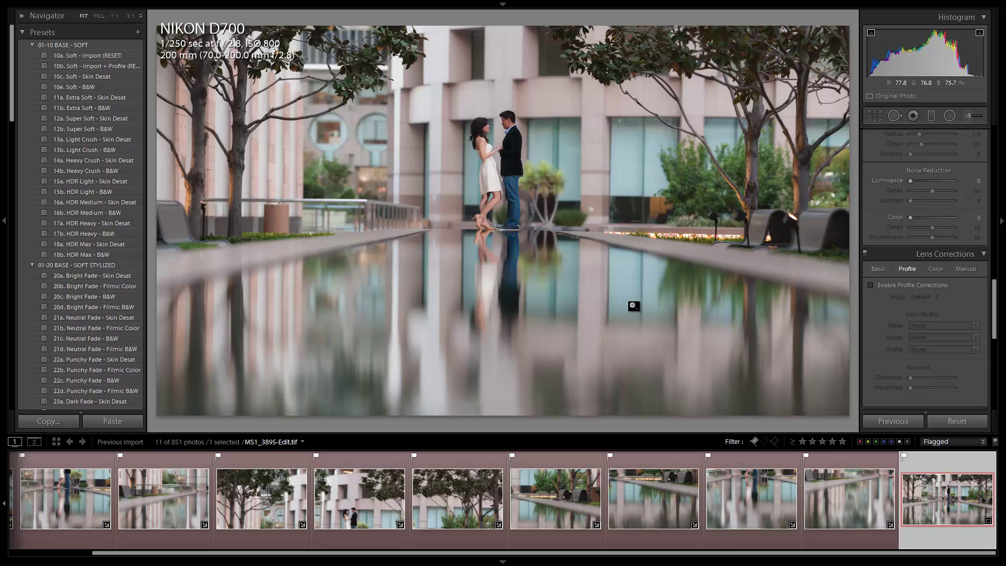
Step: Set Blacks to -5, Shadows to +20 and Contrast to +10 in the Basic panel
{"action": "scroll", "coordinate": [923, 302], "scroll_direction": "up", "scroll_amount": 8}
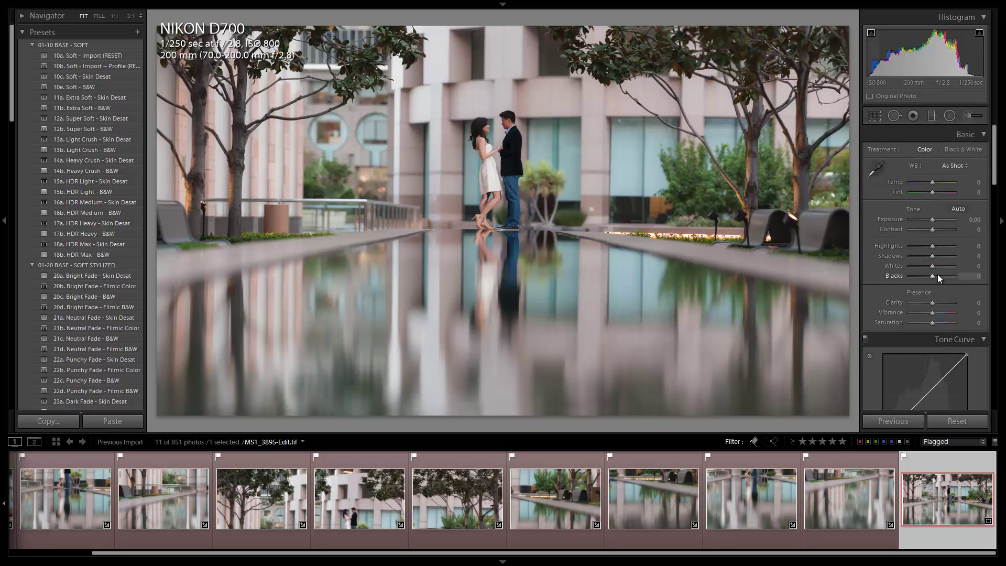
{"action": "key", "text": "Down"}
{"action": "key", "text": "Down"}
{"action": "key", "text": "Down"}
{"action": "key", "text": "Down"}
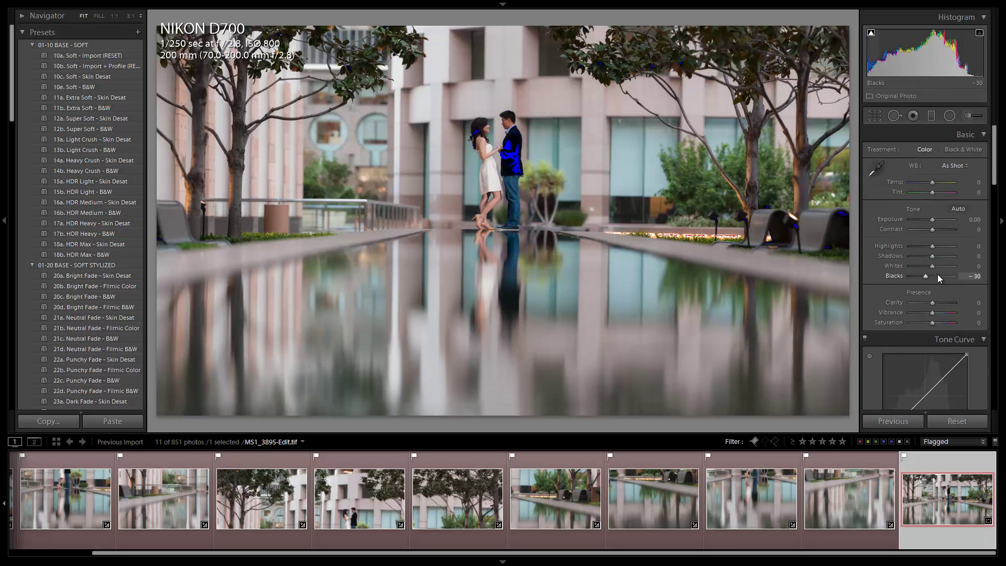
{"action": "key", "text": "Up"}
{"action": "key", "text": "Up"}
{"action": "key", "text": "Up"}
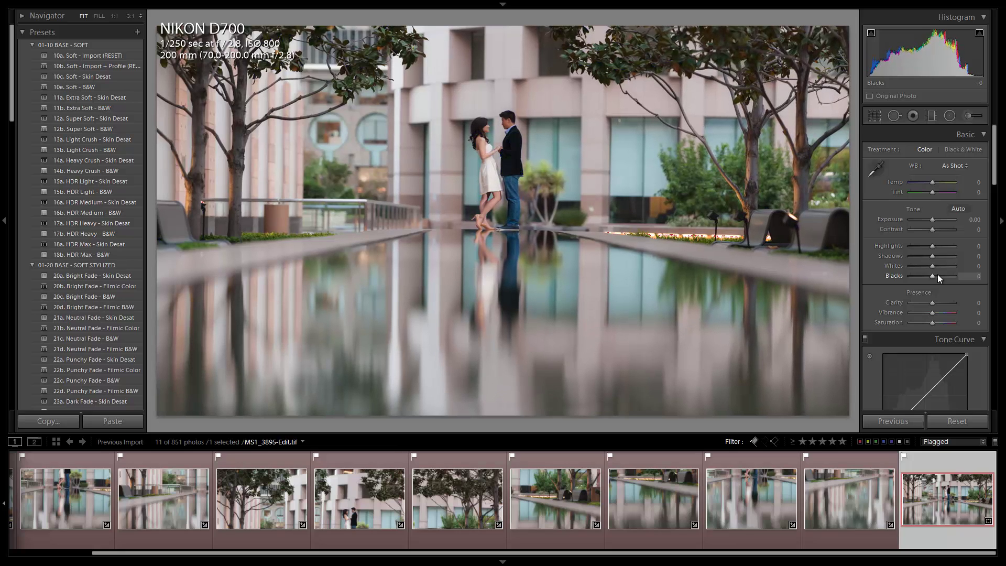
{"action": "key", "text": "Up"}
{"action": "key", "text": "Up"}
{"action": "key", "text": "Up"}
{"action": "key", "text": "Up"}
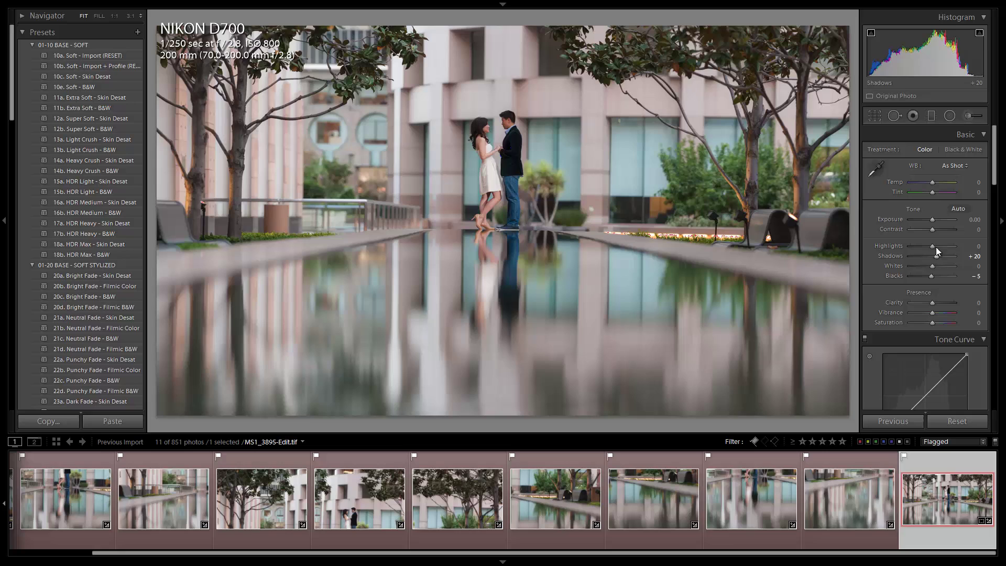
{"action": "key", "text": "Up"}
{"action": "key", "text": "Up"}
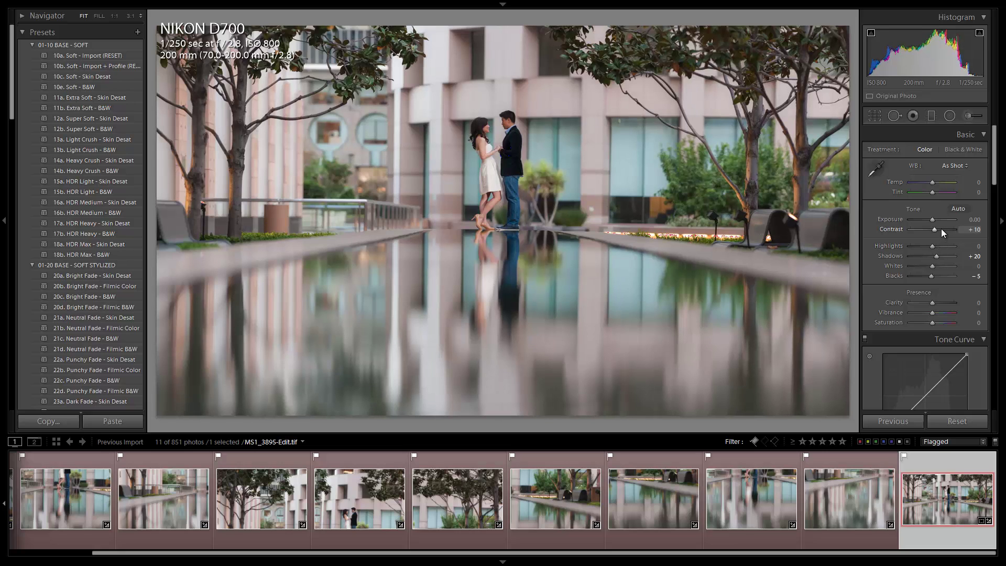
Step: Apply the 72d. Radial - Heavy vignette preset, with post-crop vignette Amount at -40
{"action": "scroll", "coordinate": [57, 196], "scroll_direction": "down", "scroll_amount": 15}
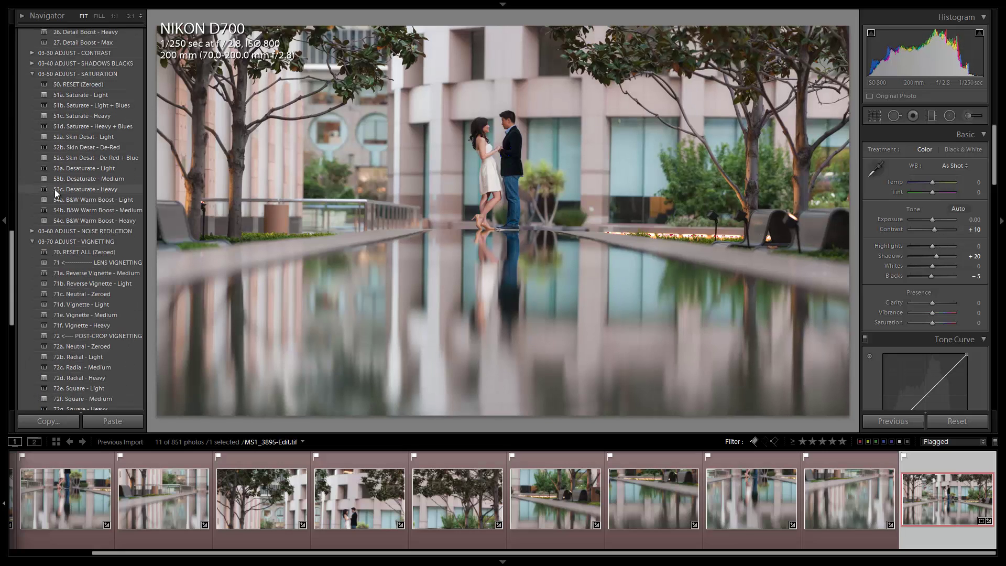
{"action": "scroll", "coordinate": [60, 204], "scroll_direction": "up", "scroll_amount": 10}
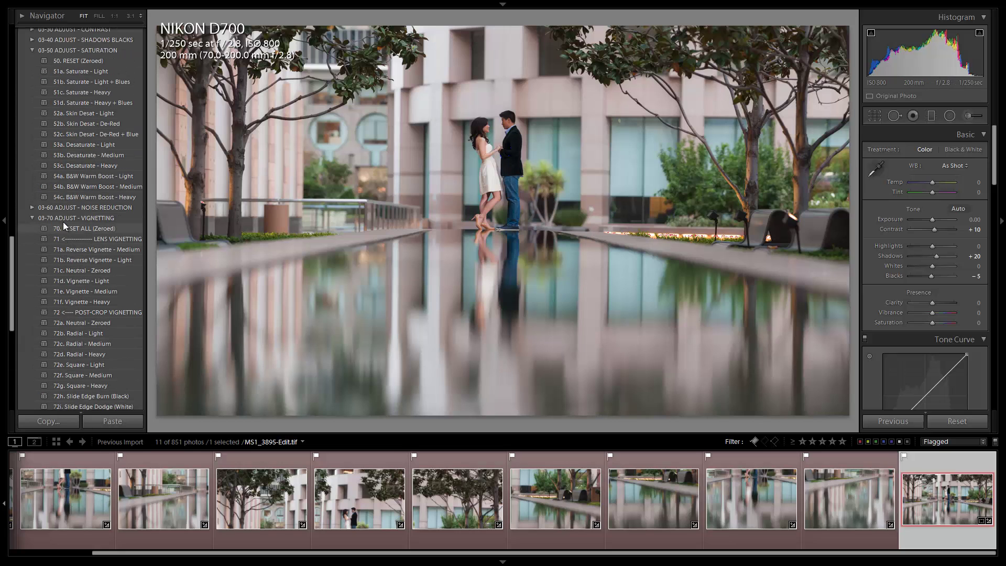
{"action": "scroll", "coordinate": [83, 218], "scroll_direction": "down", "scroll_amount": 5}
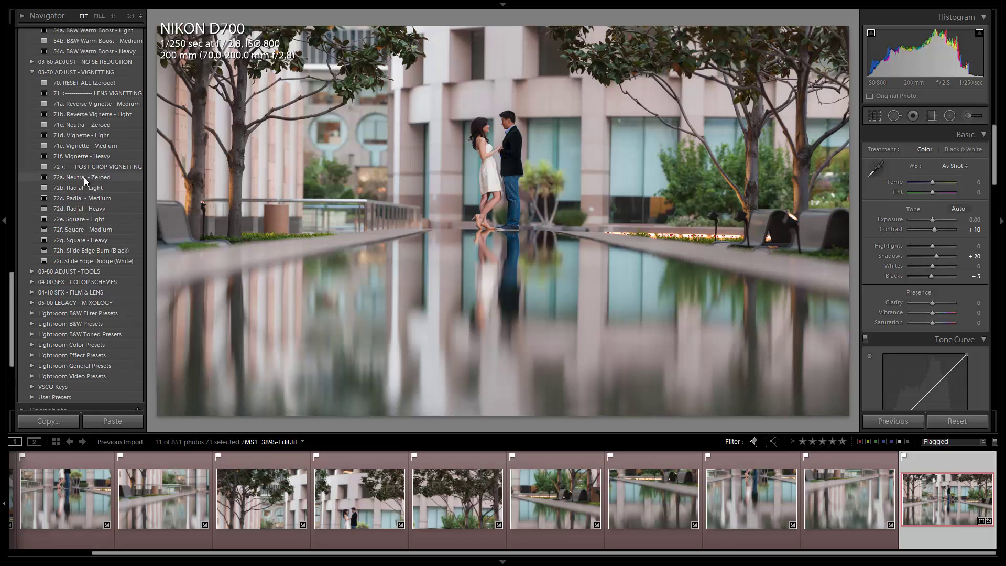
{"action": "left_click", "coordinate": [92, 219]}
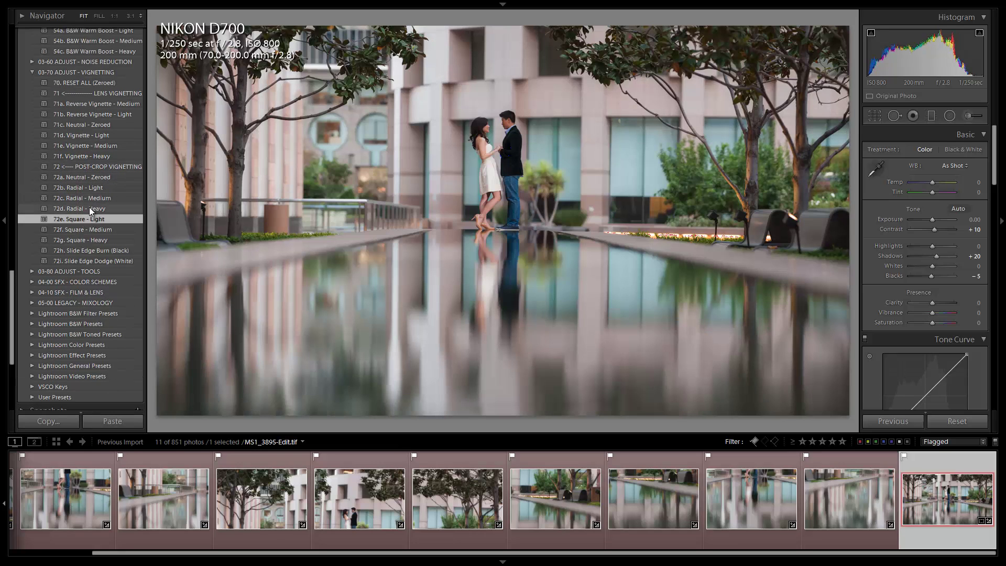
{"action": "left_click", "coordinate": [89, 208]}
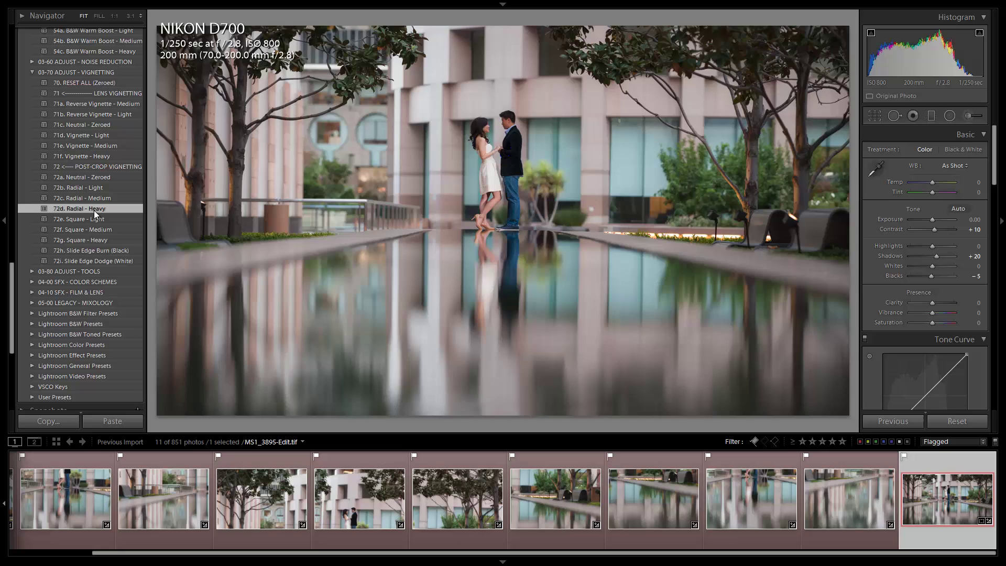
{"action": "scroll", "coordinate": [966, 312], "scroll_direction": "down", "scroll_amount": 10}
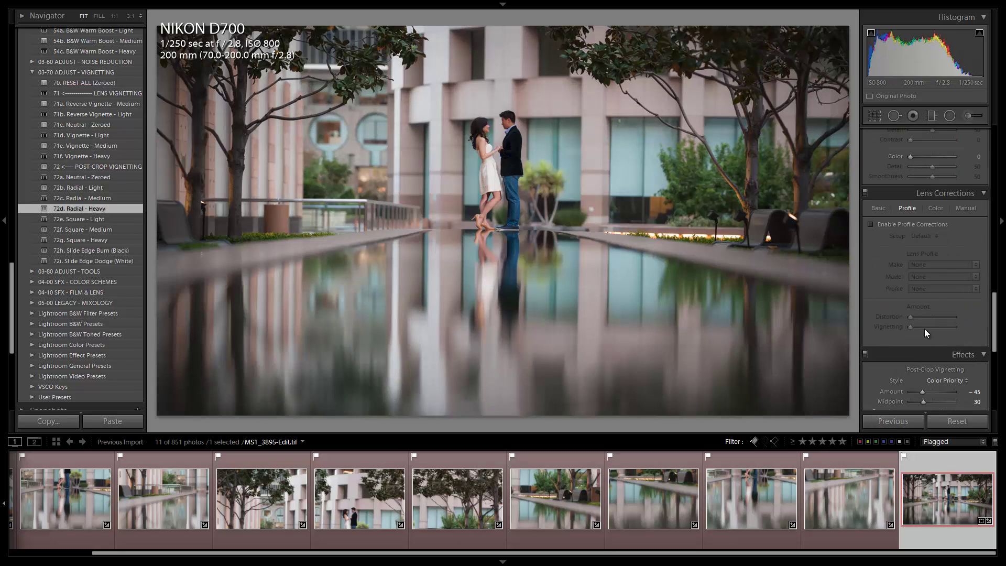
{"action": "scroll", "coordinate": [925, 335], "scroll_direction": "down", "scroll_amount": 3}
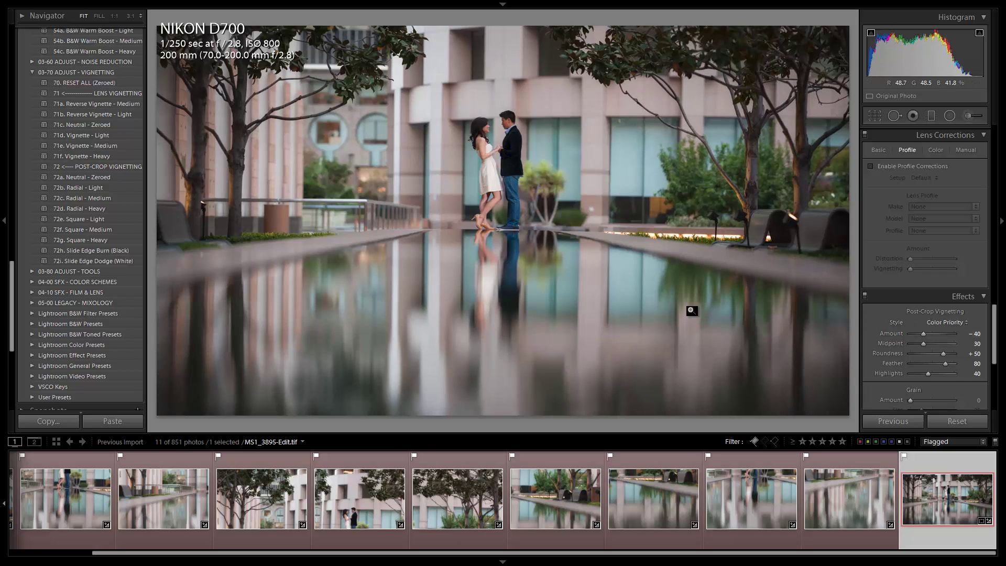
Step: Level the crop with straighten lines along the pool and a building vertical, angle -0.54
{"action": "key", "text": "r"}
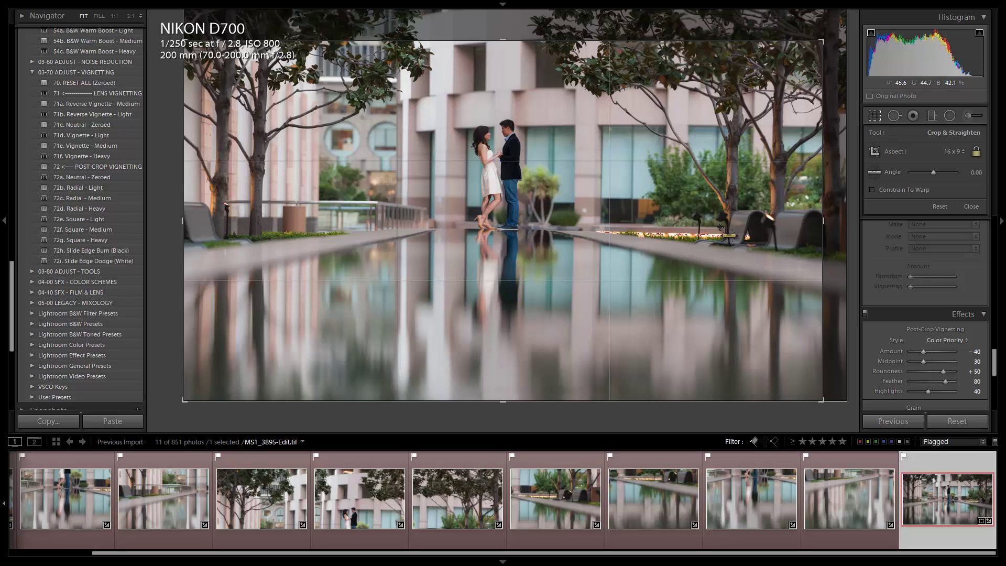
{"action": "left_click_drag", "start_coordinate": [720, 227], "coordinate": [117, 221]}
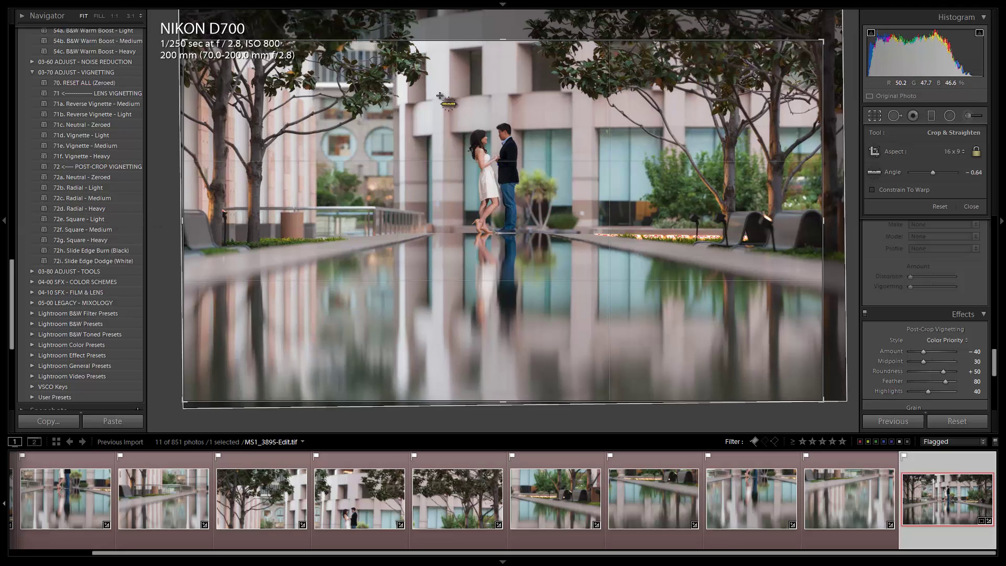
{"action": "left_click_drag", "start_coordinate": [444, 100], "coordinate": [442, 556]}
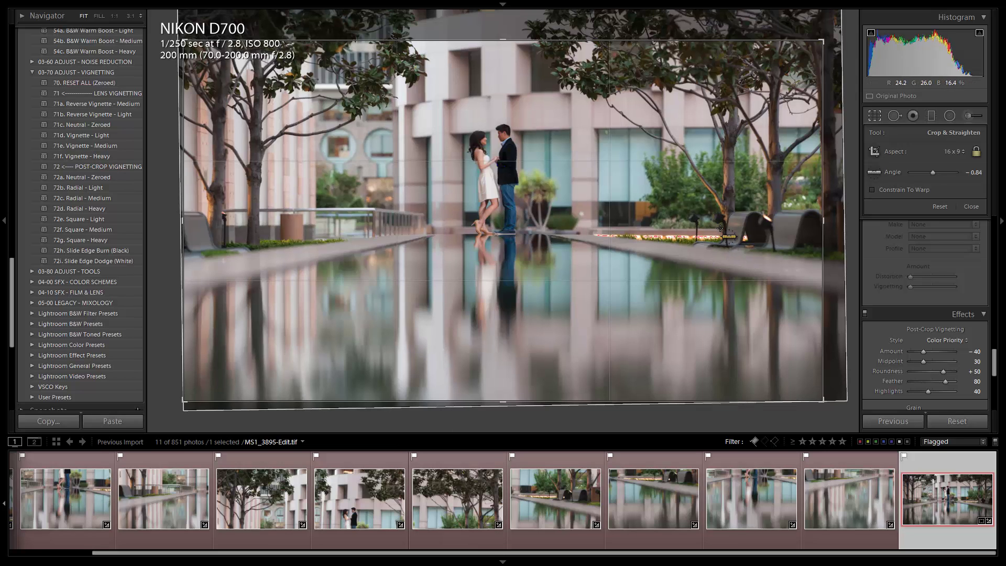
{"action": "left_click_drag", "start_coordinate": [720, 229], "coordinate": [35, 230]}
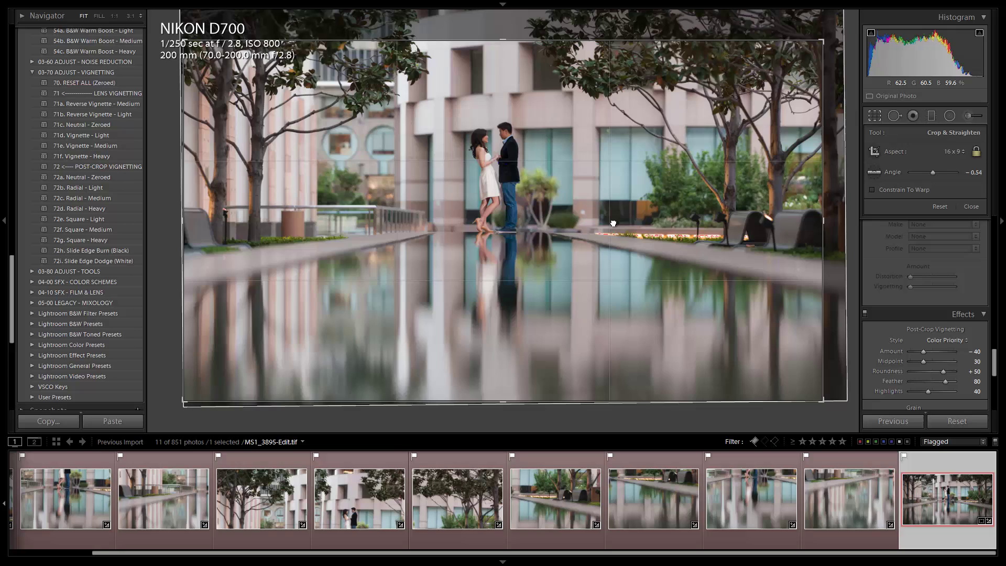
{"action": "key", "text": "Return"}
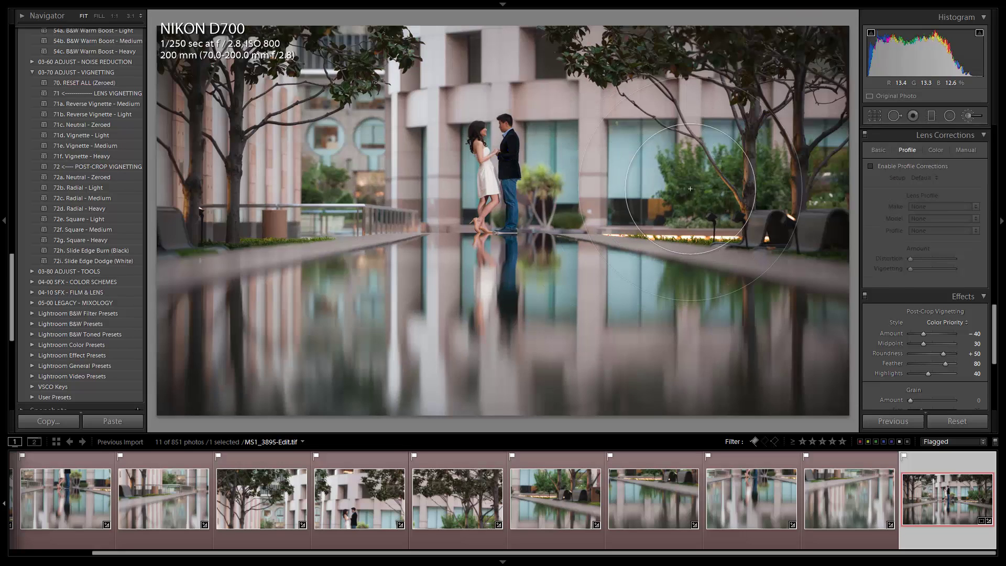
Step: Paint the 05 Dodge (Brighten) brush over the couple and lower its Exposure to 0.50
{"action": "key", "text": "k"}
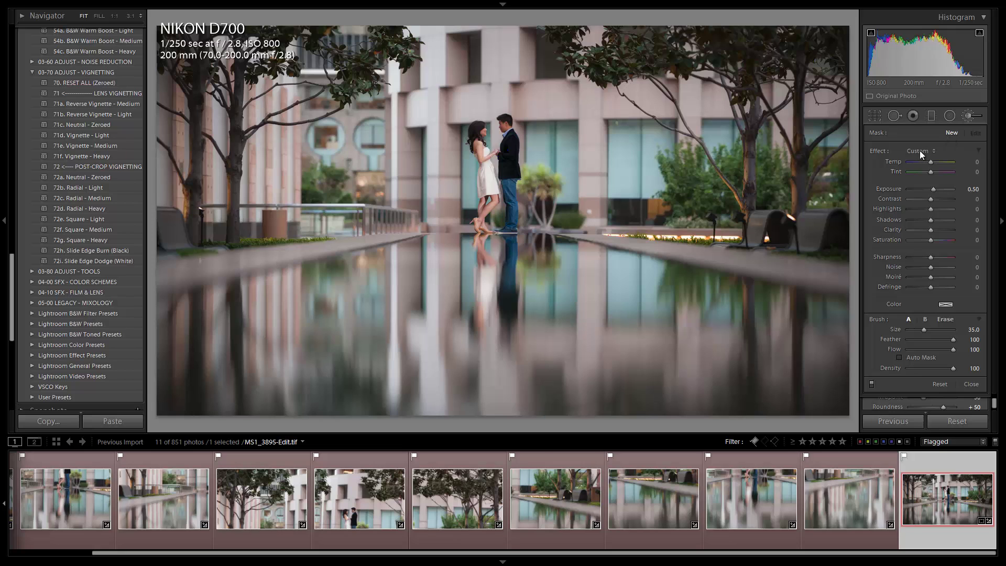
{"action": "left_click", "coordinate": [920, 152]}
{"action": "left_click", "coordinate": [827, 240]}
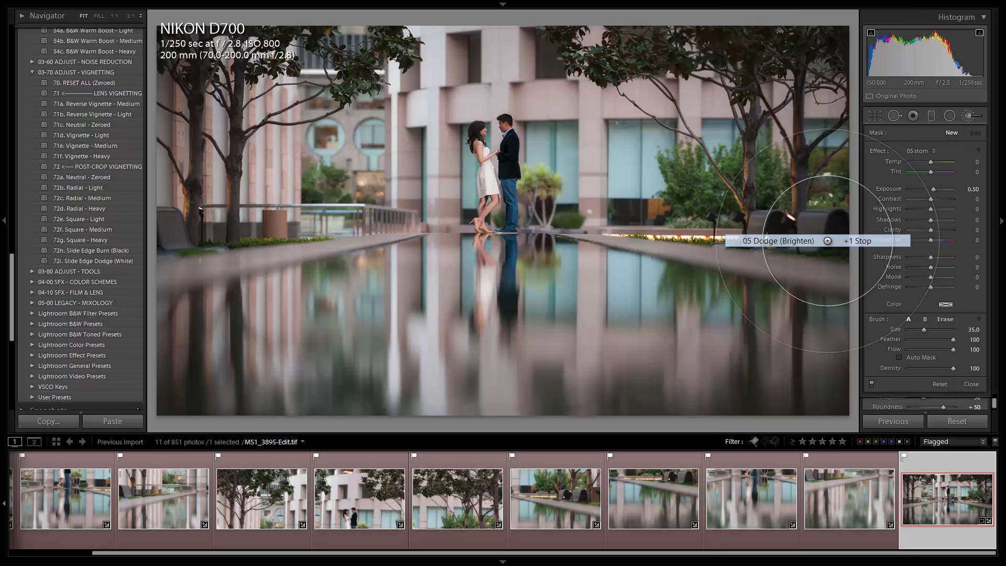
{"action": "mouse_move", "coordinate": [497, 132]}
{"action": "left_mouse_down"}
{"action": "mouse_move", "coordinate": [422, 131]}
{"action": "mouse_move", "coordinate": [425, 105]}
{"action": "mouse_move", "coordinate": [531, 158]}
{"action": "left_mouse_up"}
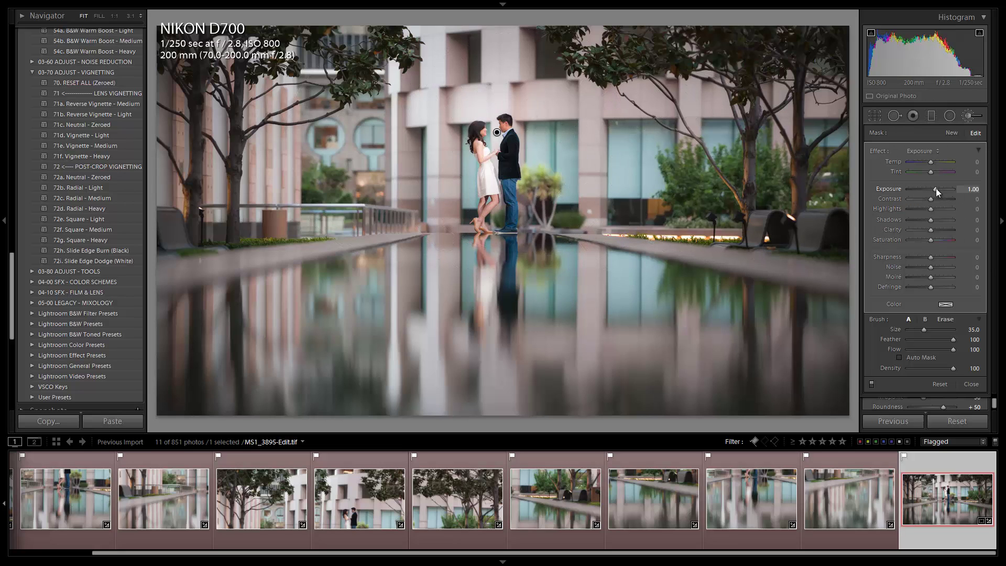
{"action": "left_click_drag", "start_coordinate": [935, 189], "coordinate": [934, 188]}
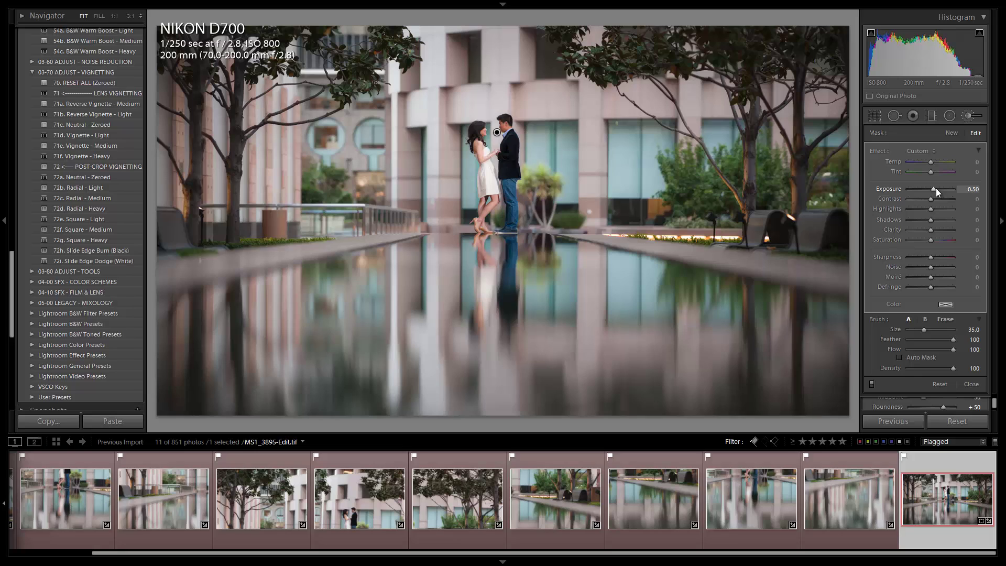
{"action": "key", "text": "k"}
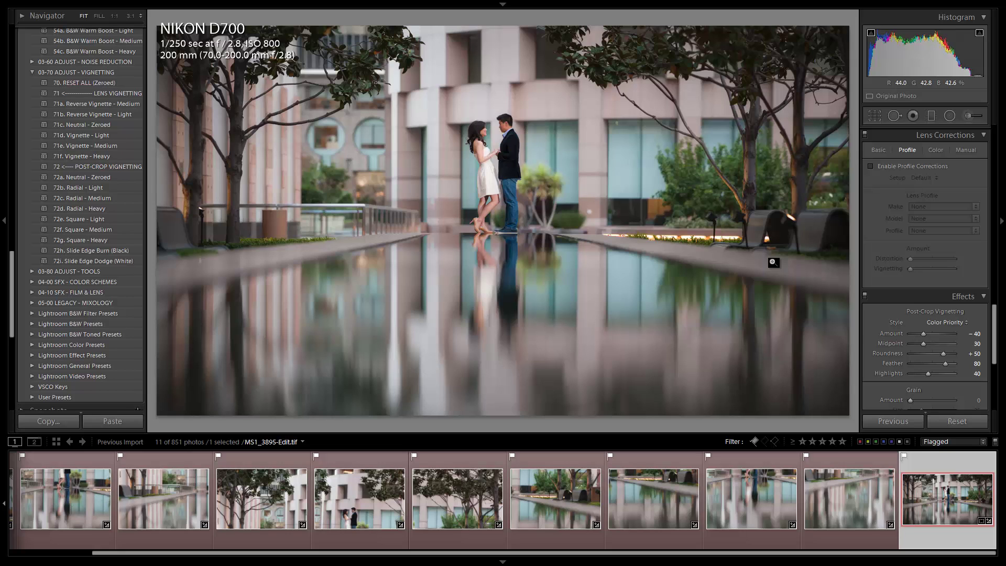
Step: Make a virtual copy of the photo and convert it to black and white
{"action": "key", "text": "ctrl+apostrophe"}
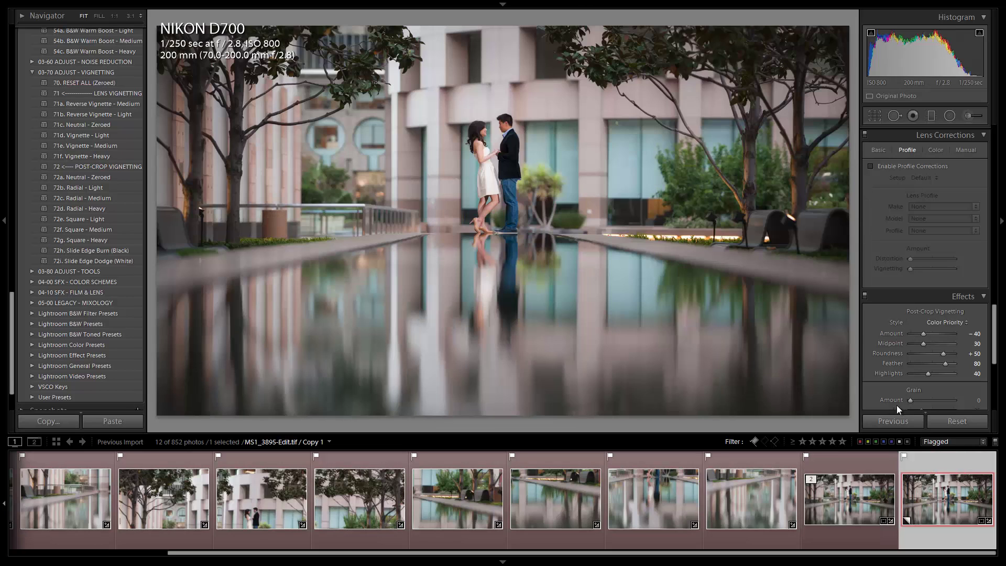
{"action": "key", "text": "v"}
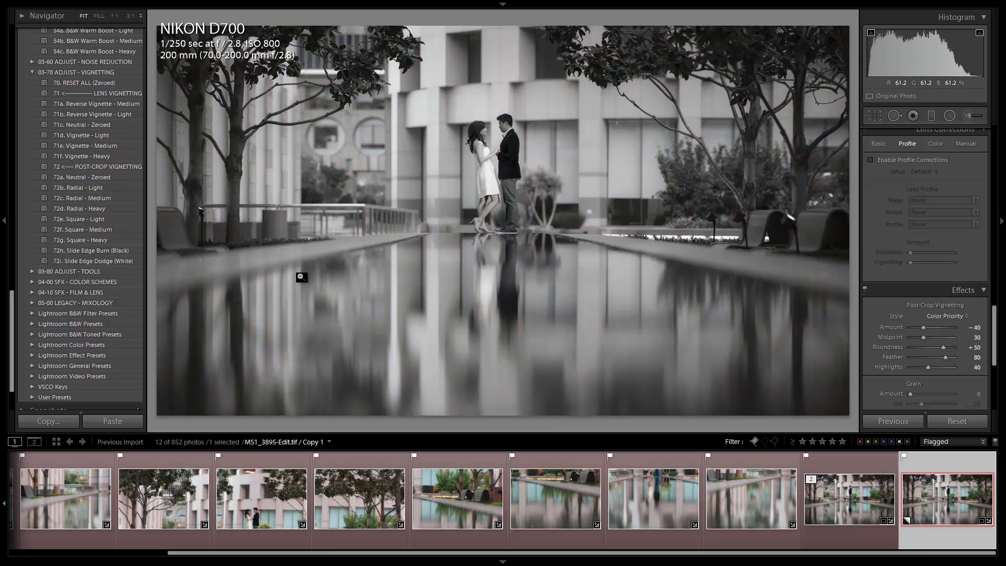
{"action": "scroll", "coordinate": [113, 178], "scroll_direction": "up", "scroll_amount": 5}
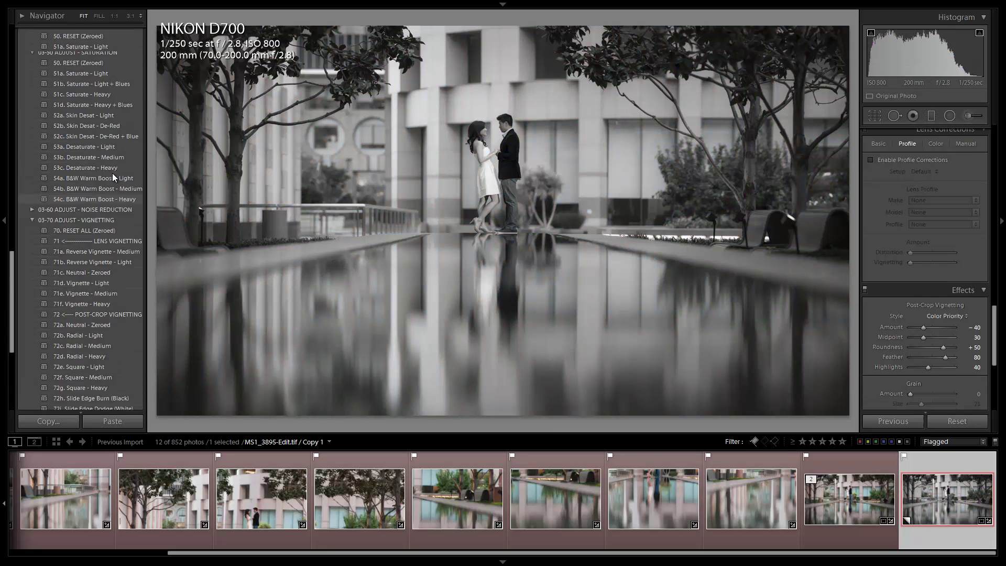
{"action": "scroll", "coordinate": [110, 178], "scroll_direction": "up", "scroll_amount": 3}
{"action": "scroll", "coordinate": [72, 173], "scroll_direction": "up", "scroll_amount": 10}
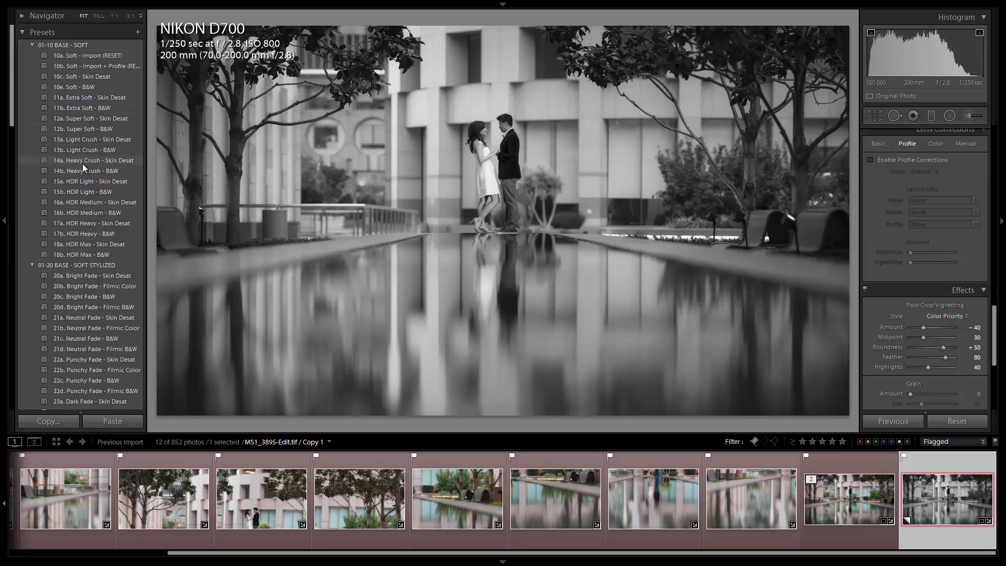
{"action": "scroll", "coordinate": [99, 202], "scroll_direction": "down", "scroll_amount": 15}
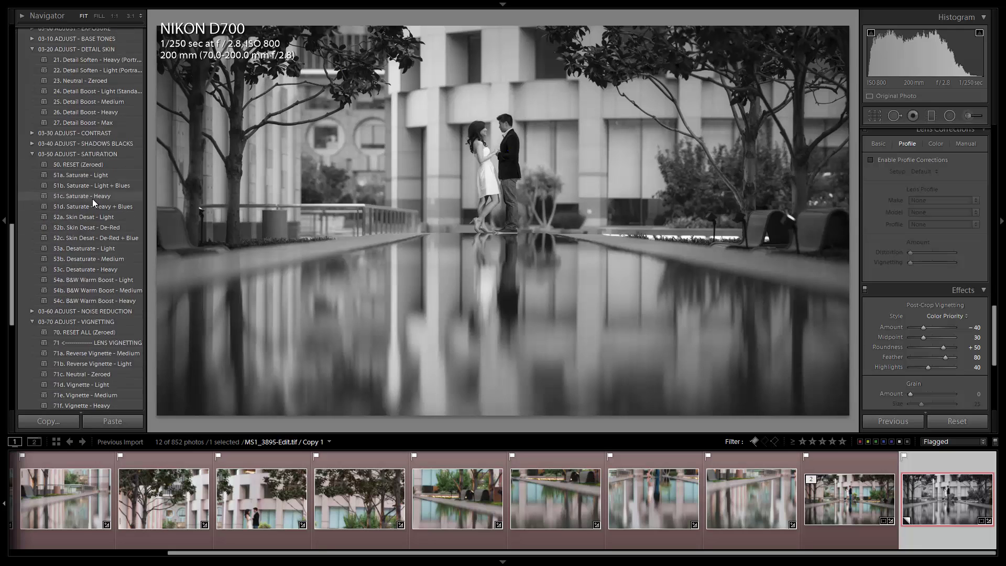
{"action": "scroll", "coordinate": [92, 199], "scroll_direction": "up", "scroll_amount": 5}
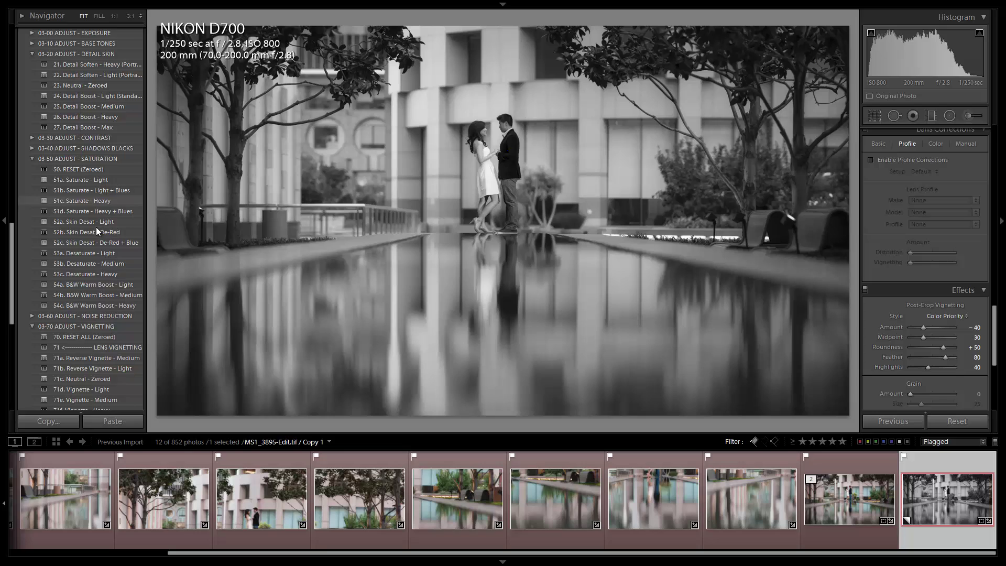
Step: Compare the 54b Medium and 54c Heavy B&W Warm Boost presets, settling on 54c Heavy
{"action": "left_click", "coordinate": [112, 303]}
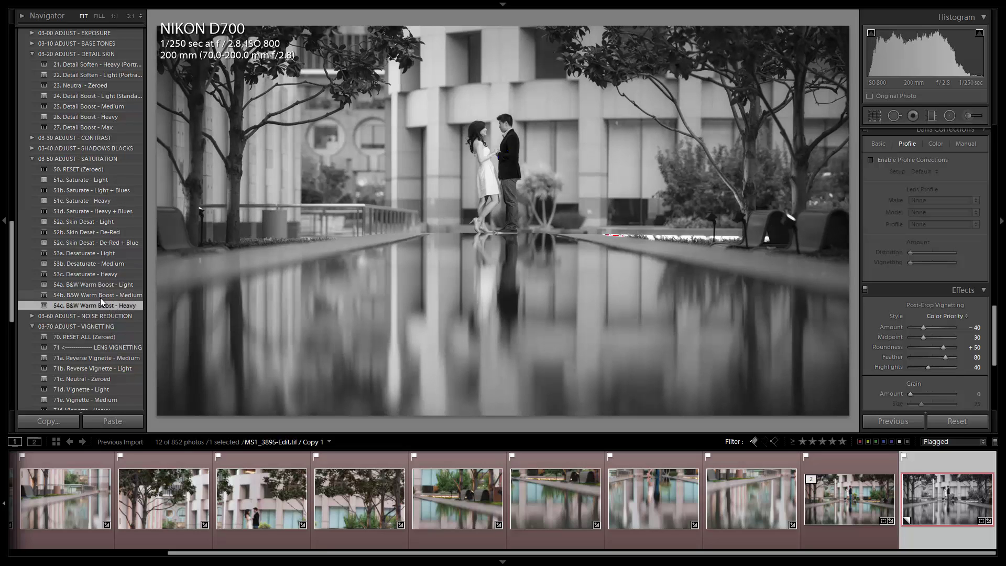
{"action": "left_click", "coordinate": [99, 296]}
{"action": "left_click", "coordinate": [100, 302]}
{"action": "left_click", "coordinate": [100, 295]}
{"action": "left_click", "coordinate": [100, 303]}
Step: Make Virtual Copy 2 of the colour MS1_3895-Edit.tif and apply the 22a. Neutral Wash - Amber preset
{"action": "key", "text": "Left"}
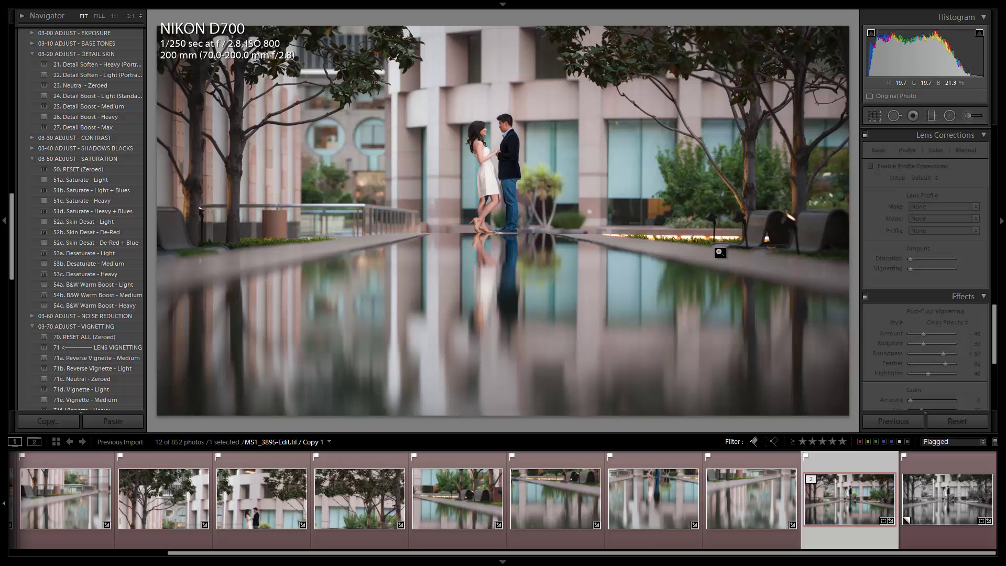
{"action": "key", "text": "ctrl+apostrophe"}
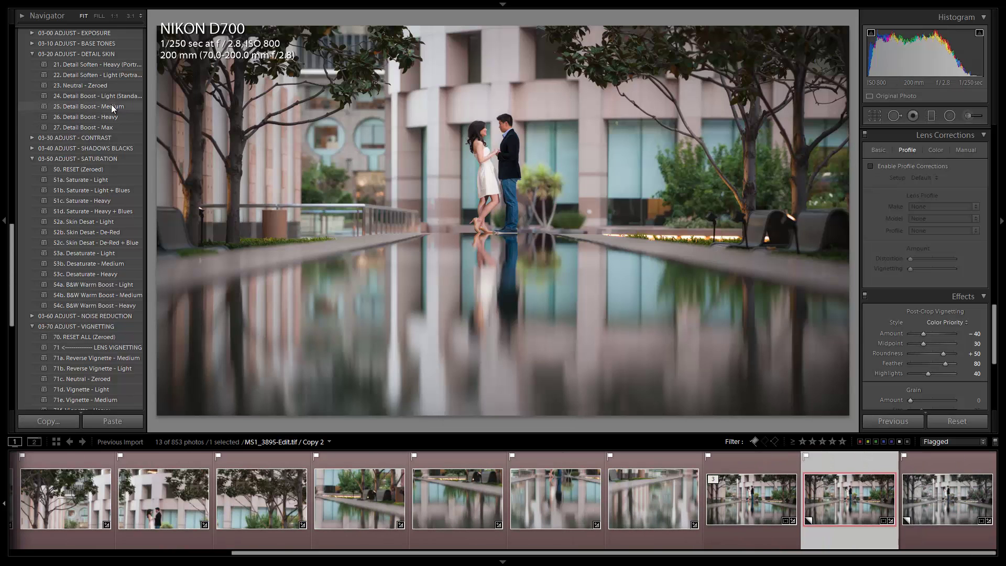
{"action": "scroll", "coordinate": [67, 128], "scroll_direction": "up", "scroll_amount": 10}
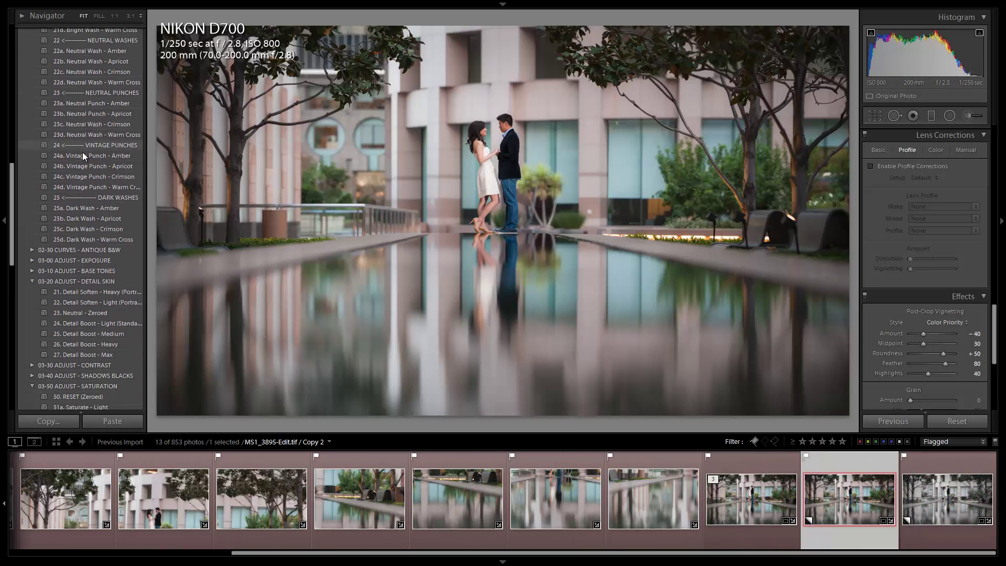
{"action": "scroll", "coordinate": [102, 243], "scroll_direction": "up", "scroll_amount": 4}
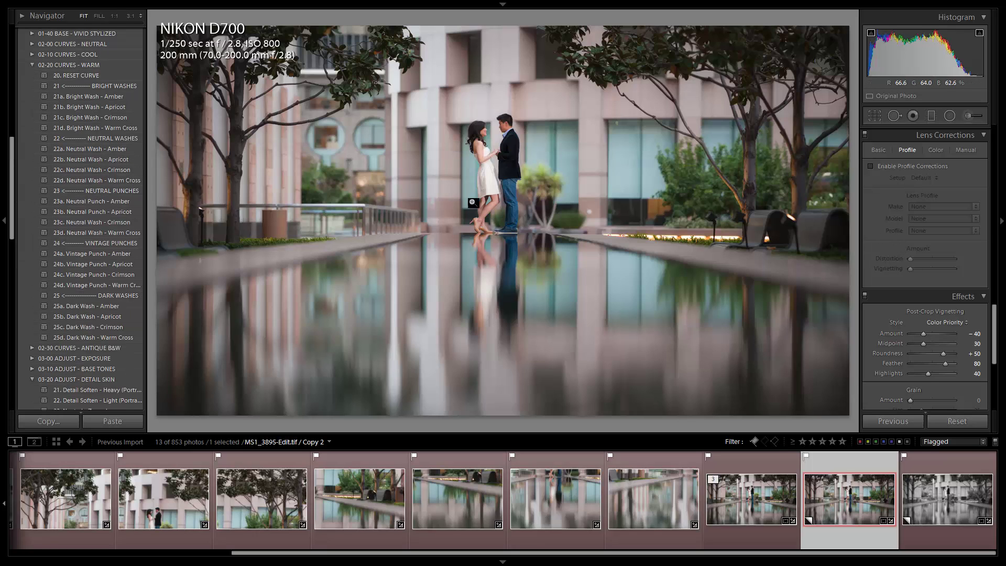
{"action": "left_click", "coordinate": [110, 146]}
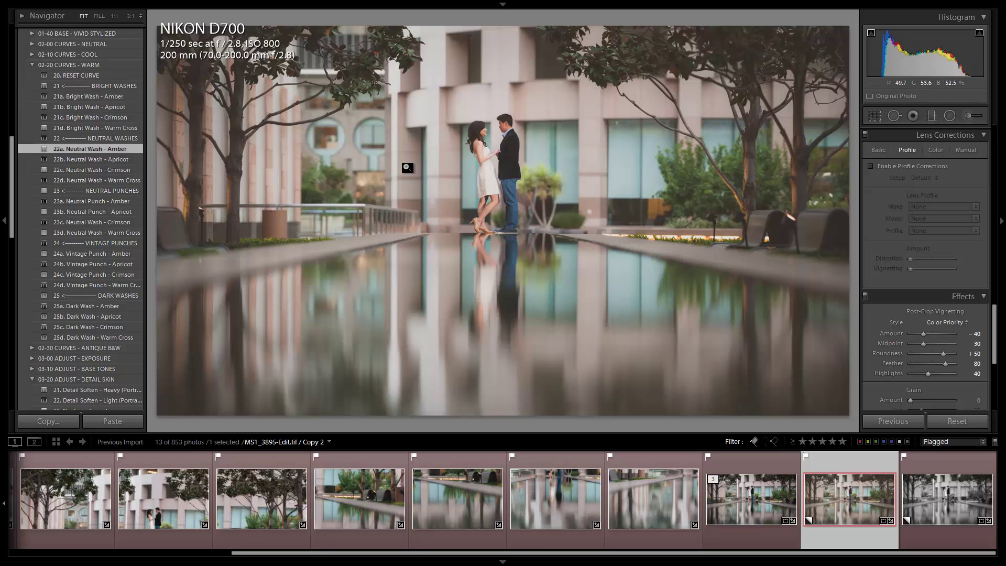
Step: Compare the 02-10 CURVES - COOL washes (Teal, Azure, Violet, Vintage Punch) and settle on 12d. Neutral Wash - Cool Cross
{"action": "left_click", "coordinate": [32, 65]}
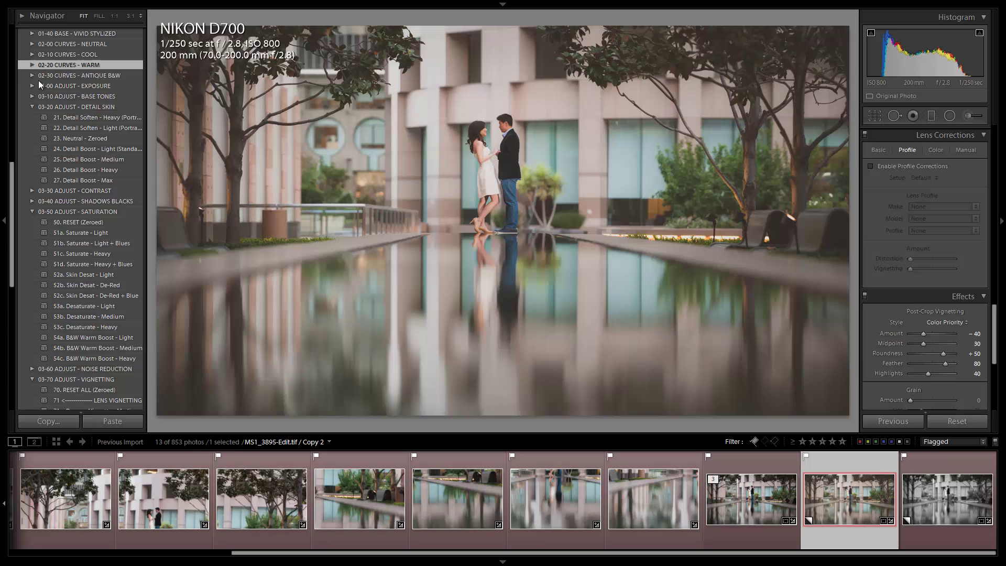
{"action": "left_click", "coordinate": [33, 55]}
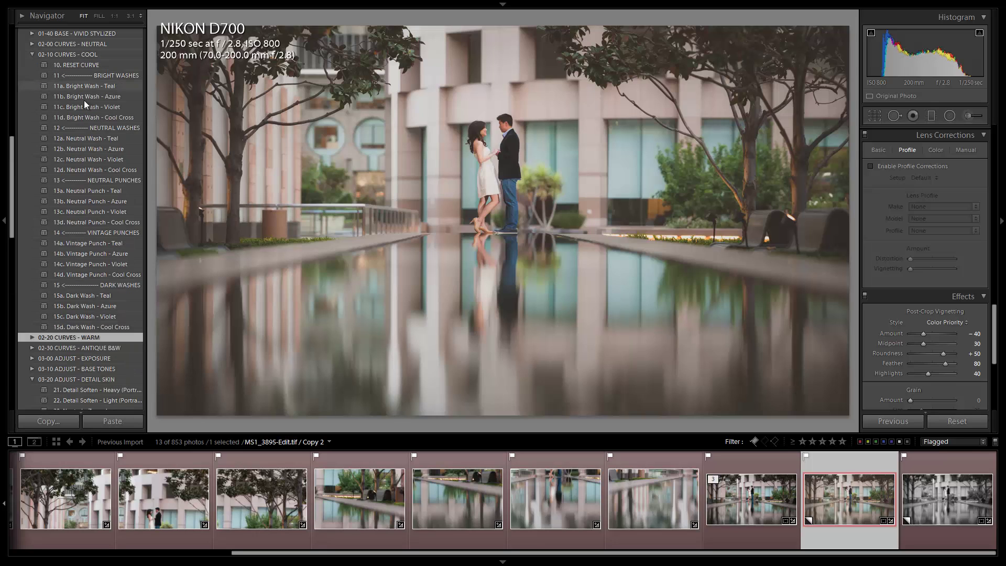
{"action": "left_click", "coordinate": [105, 137]}
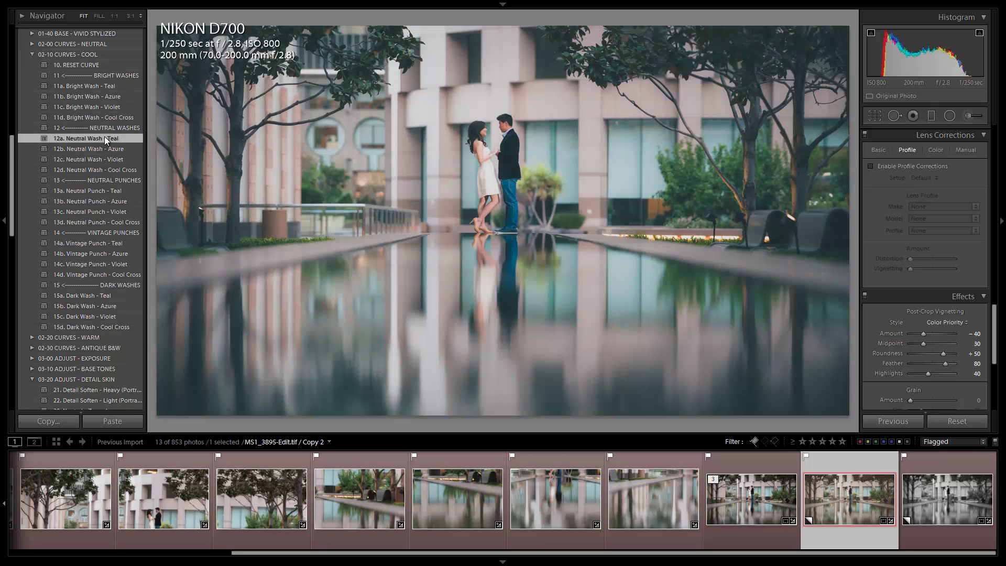
{"action": "left_click", "coordinate": [104, 147]}
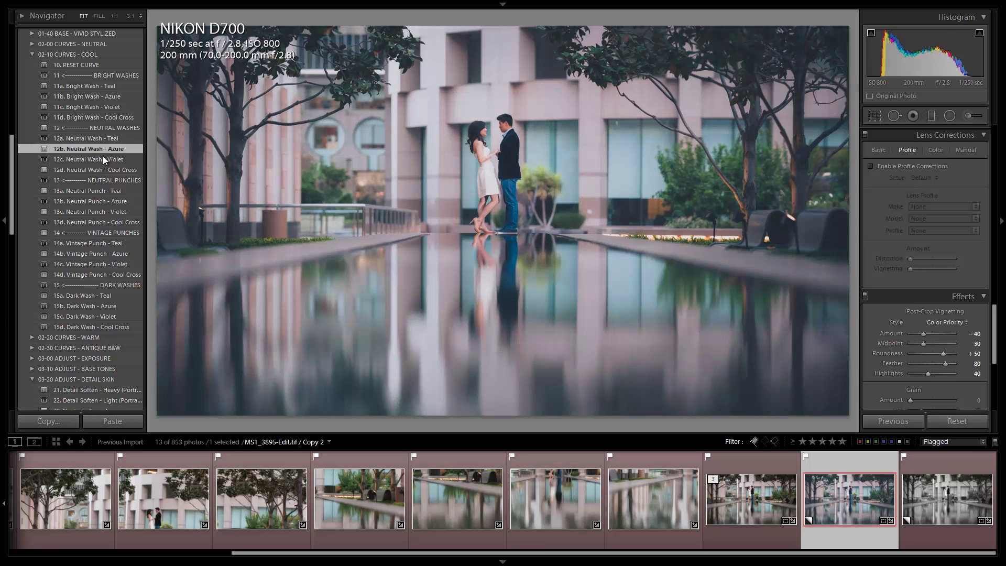
{"action": "left_click", "coordinate": [102, 157]}
{"action": "left_click", "coordinate": [102, 151]}
{"action": "left_click", "coordinate": [105, 166]}
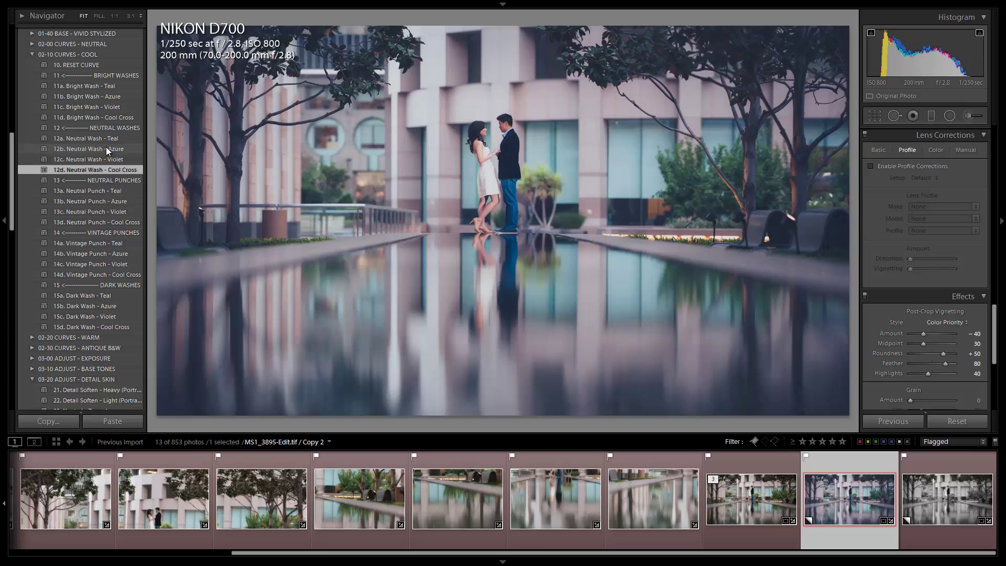
{"action": "left_click", "coordinate": [106, 146]}
{"action": "left_click", "coordinate": [106, 166]}
{"action": "left_click", "coordinate": [108, 275]}
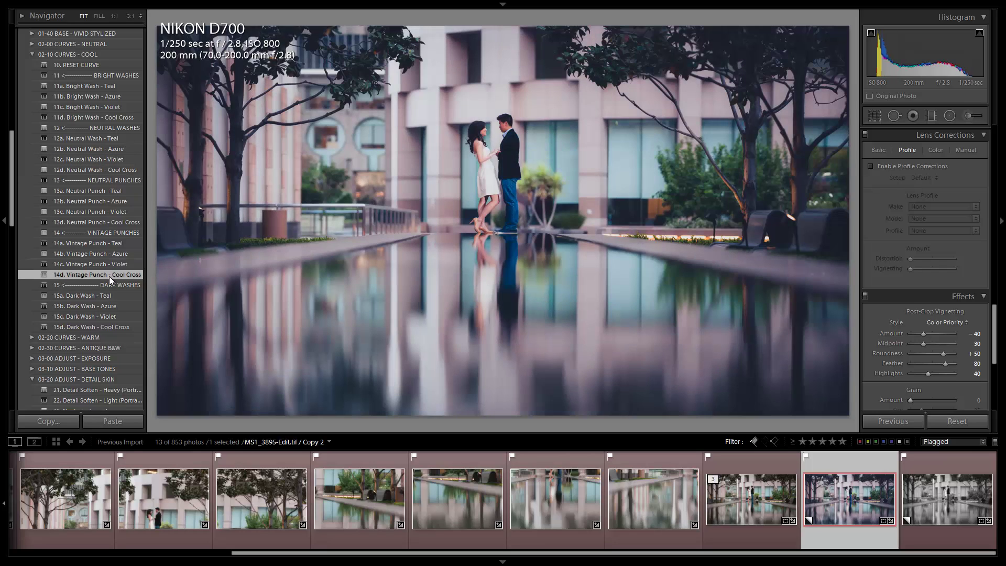
{"action": "left_click", "coordinate": [114, 169]}
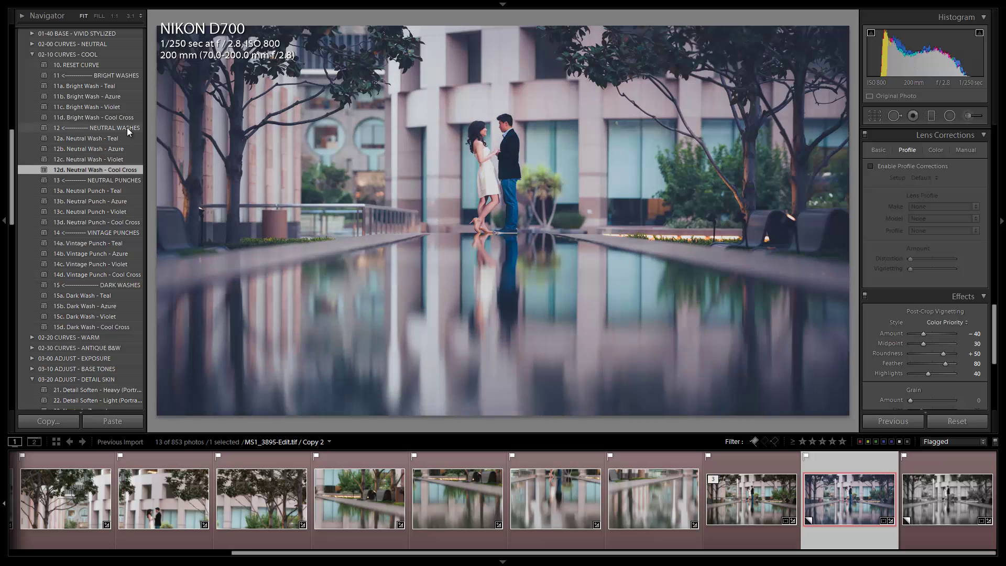